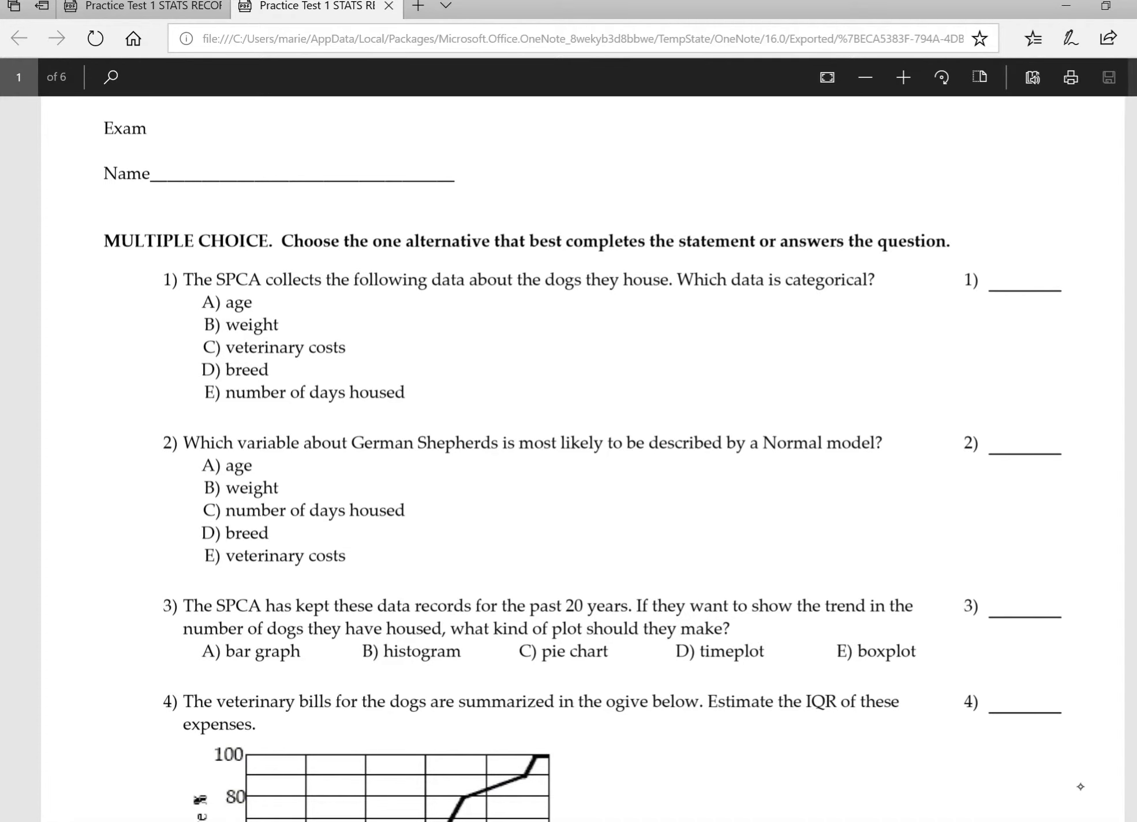
# - Try saving a copy, selecting question 1's text and highlight colours, cancelling each without changes
pyautogui.hotkey('ctrl', 's')
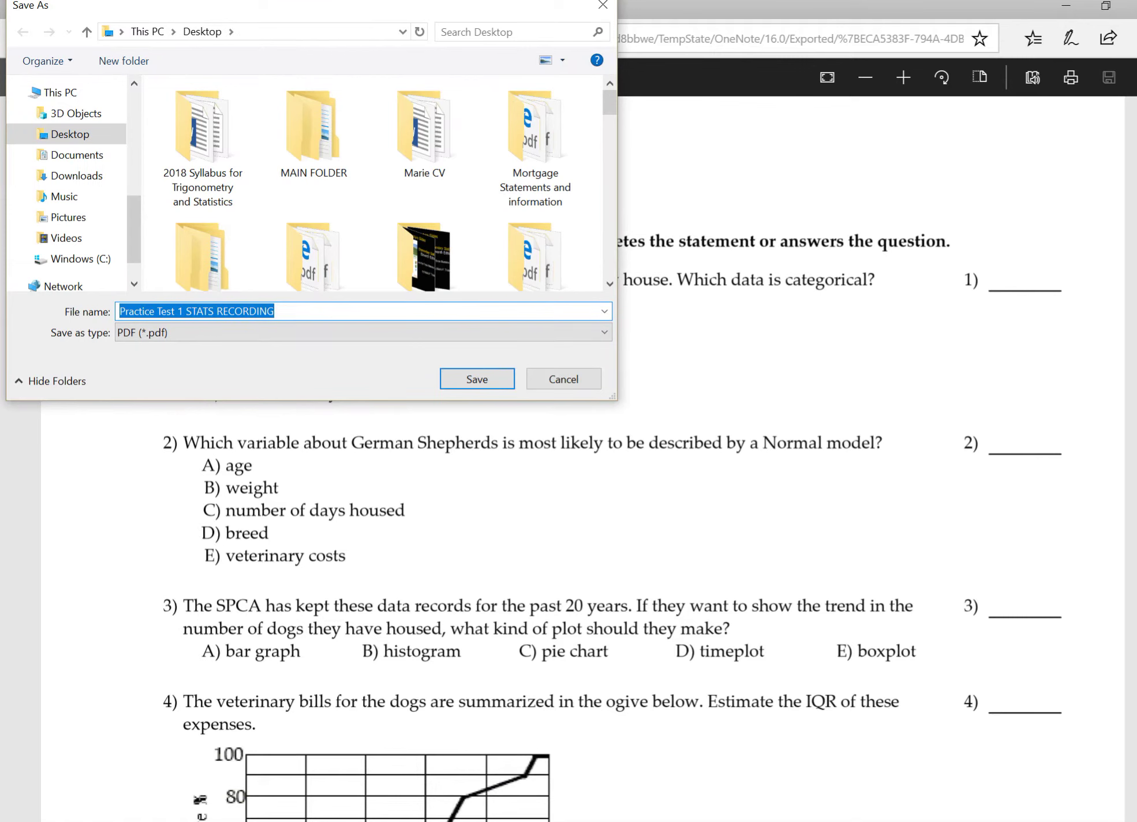
pyautogui.click(563, 378)
pyautogui.moveTo(564, 240); pyautogui.dragTo(581, 279)
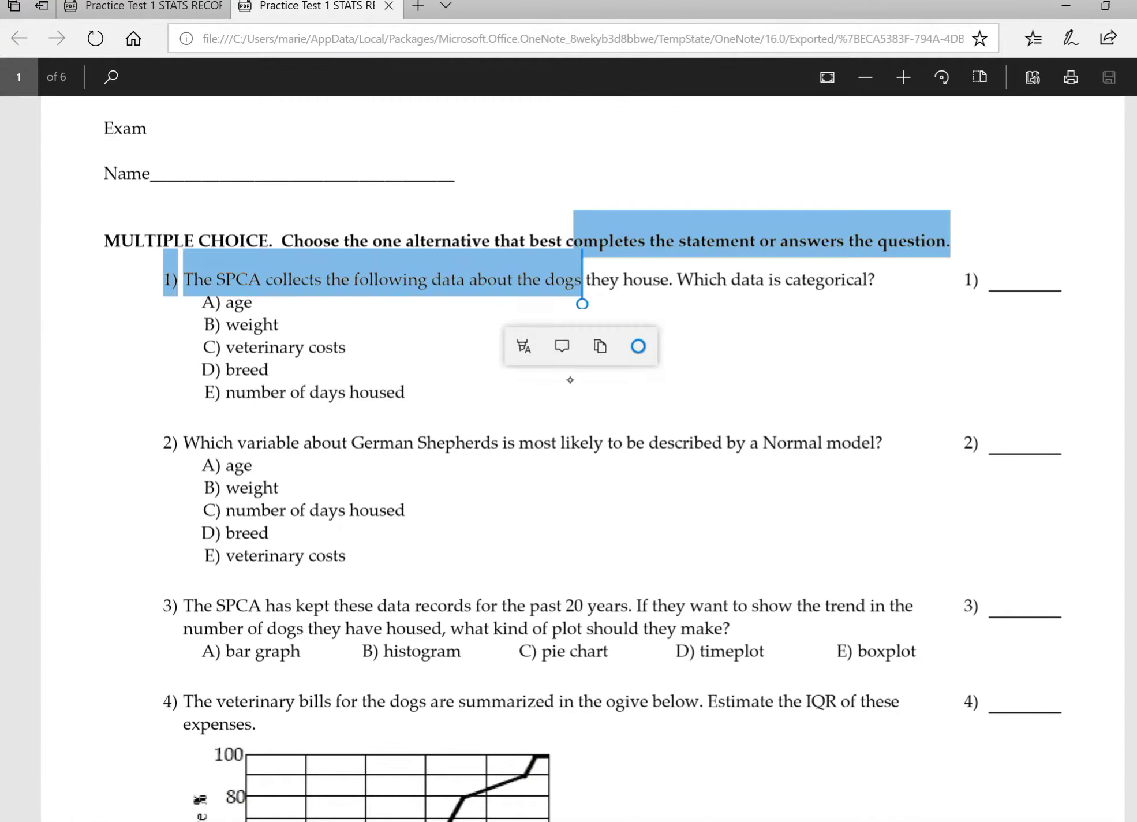
pyautogui.click(570, 379)
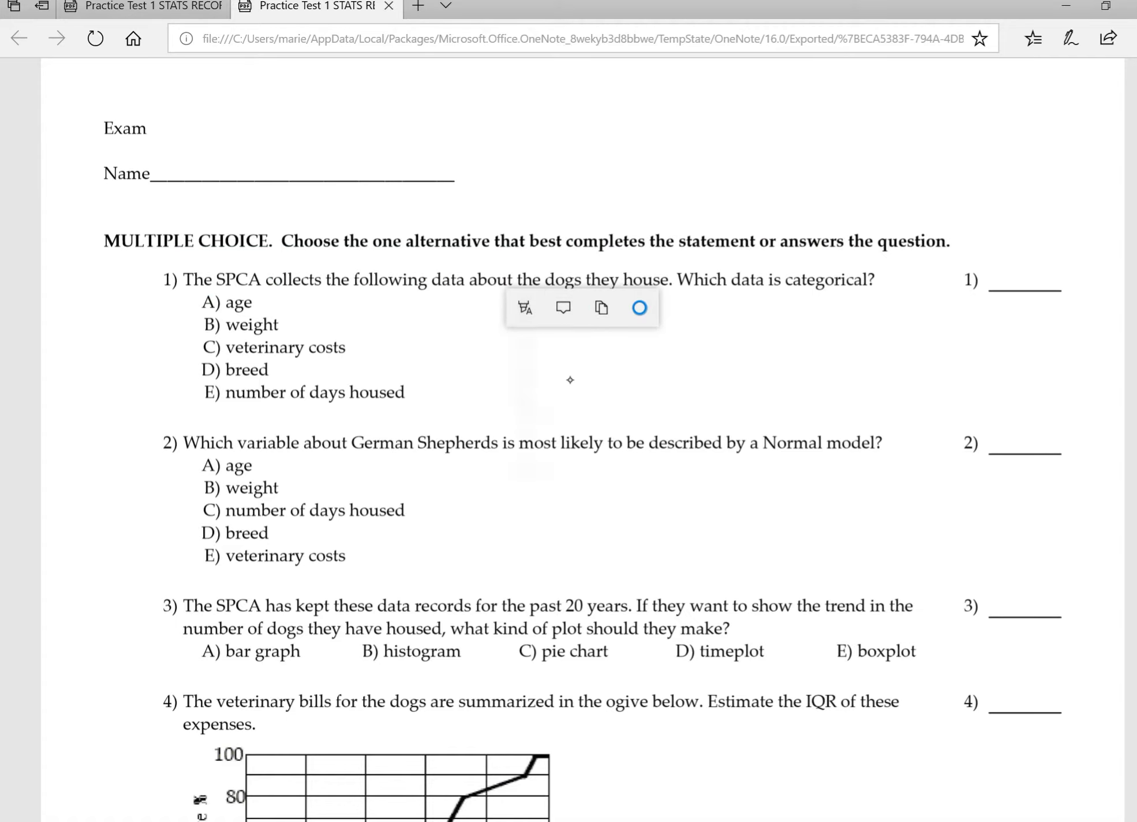
pyautogui.click(525, 308)
pyautogui.click(570, 380)
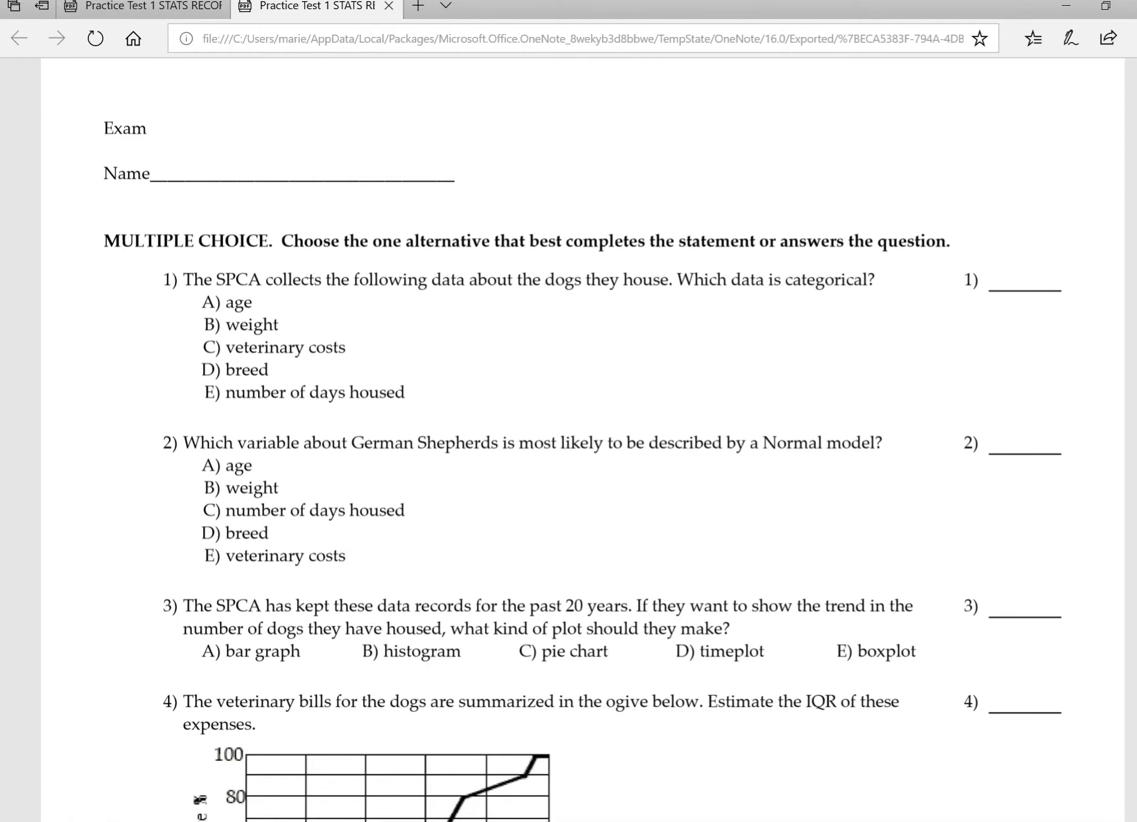
# - In OneNote, select the attached practice test PDF and bring up its actions
pyautogui.hotkey('alt', 'Tab')
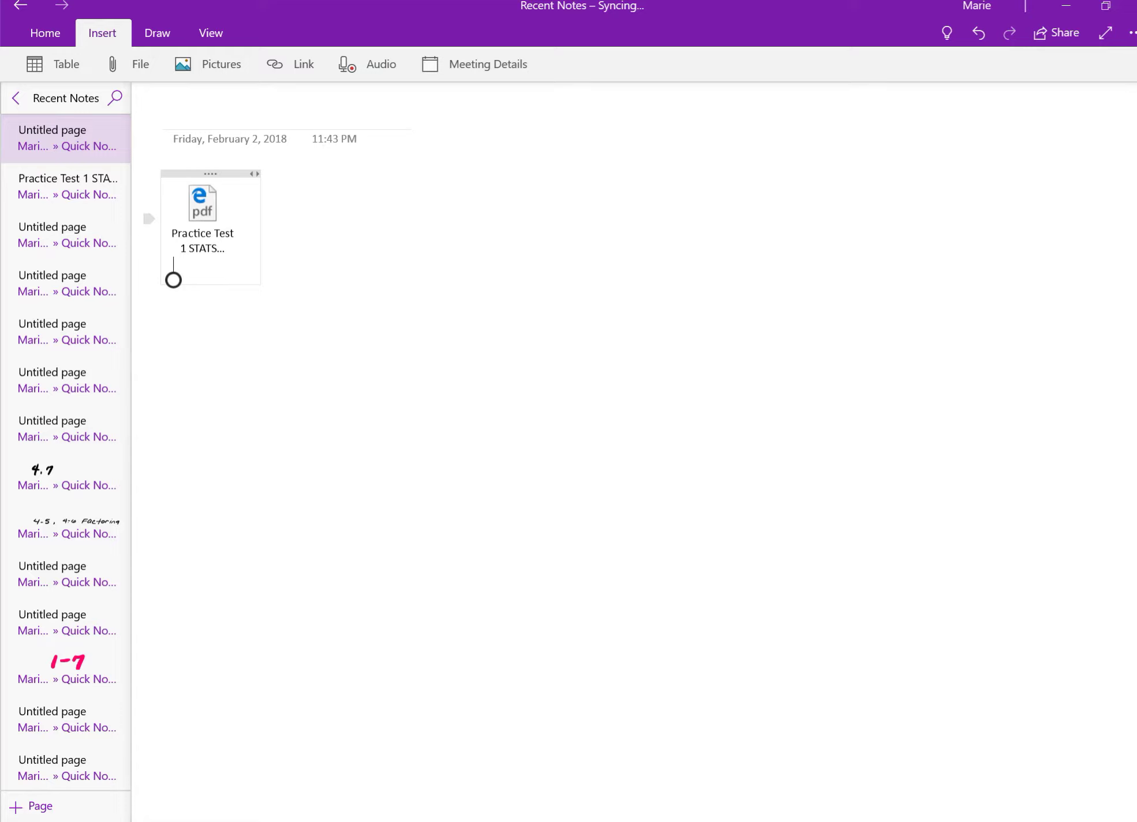
pyautogui.click(203, 219)
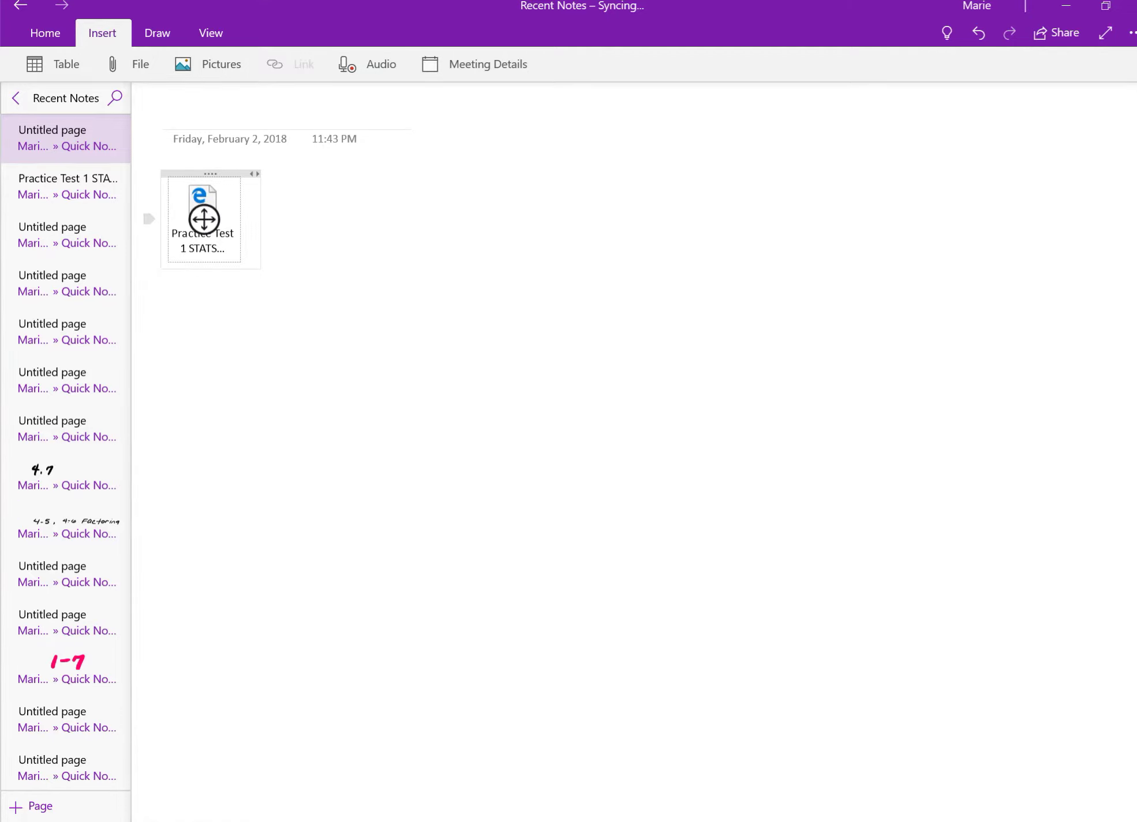
pyautogui.rightClick(203, 219)
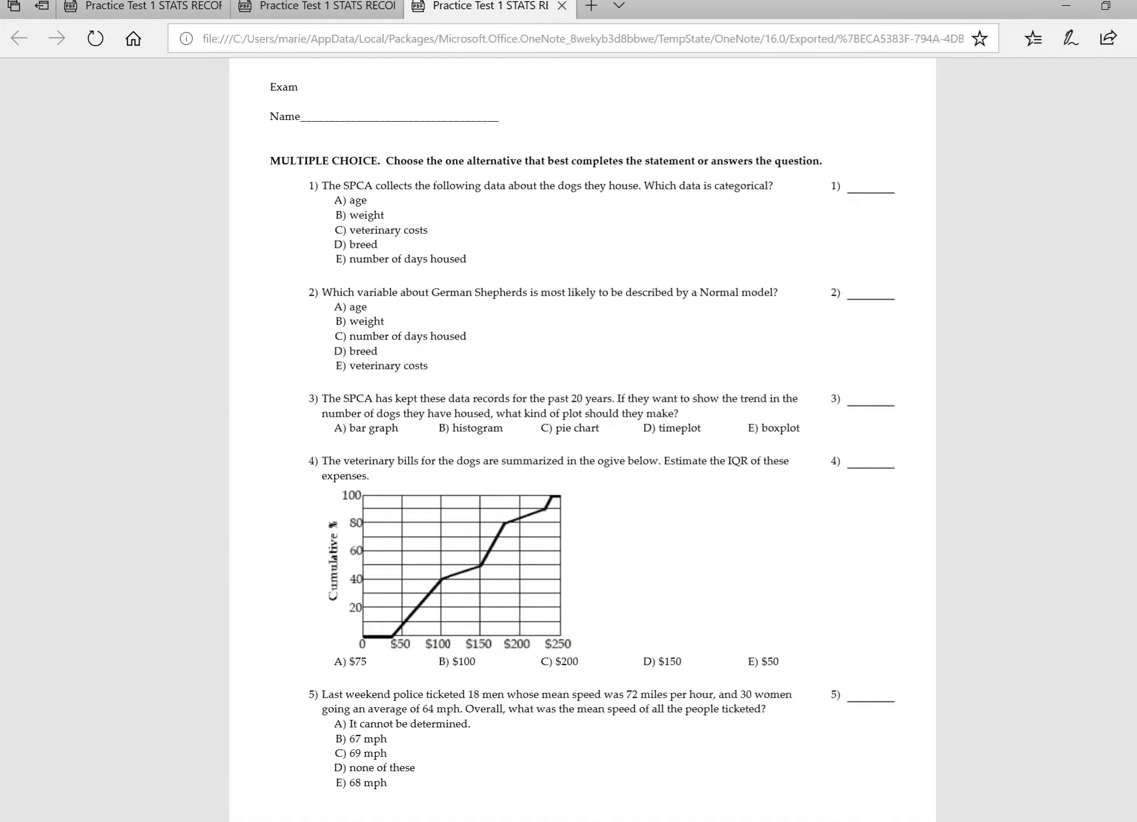
# - In blue ink, underline 'about the dogs', mark D) breed, dot A) and C), circle 'is categorical?'
pyautogui.click(1070, 38)
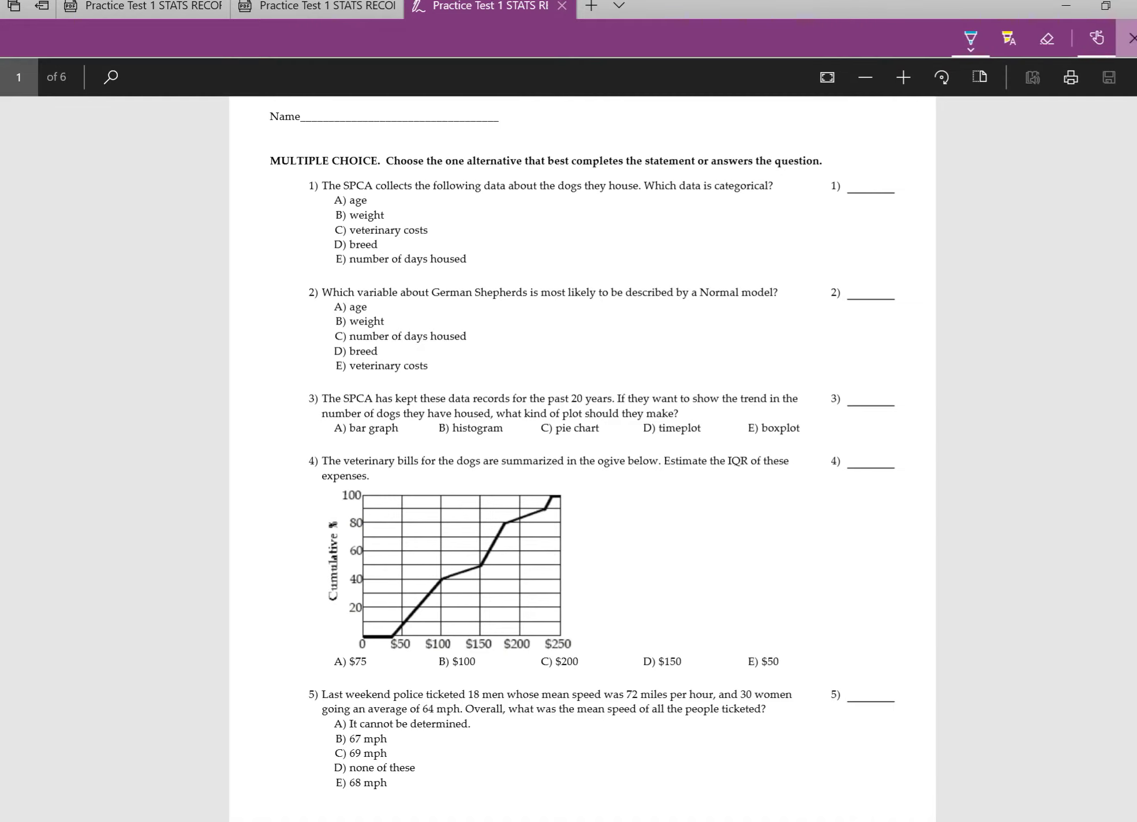
pyautogui.moveTo(508, 199); pyautogui.dragTo(595, 197)
pyautogui.moveTo(711, 231); pyautogui.dragTo(731, 282)
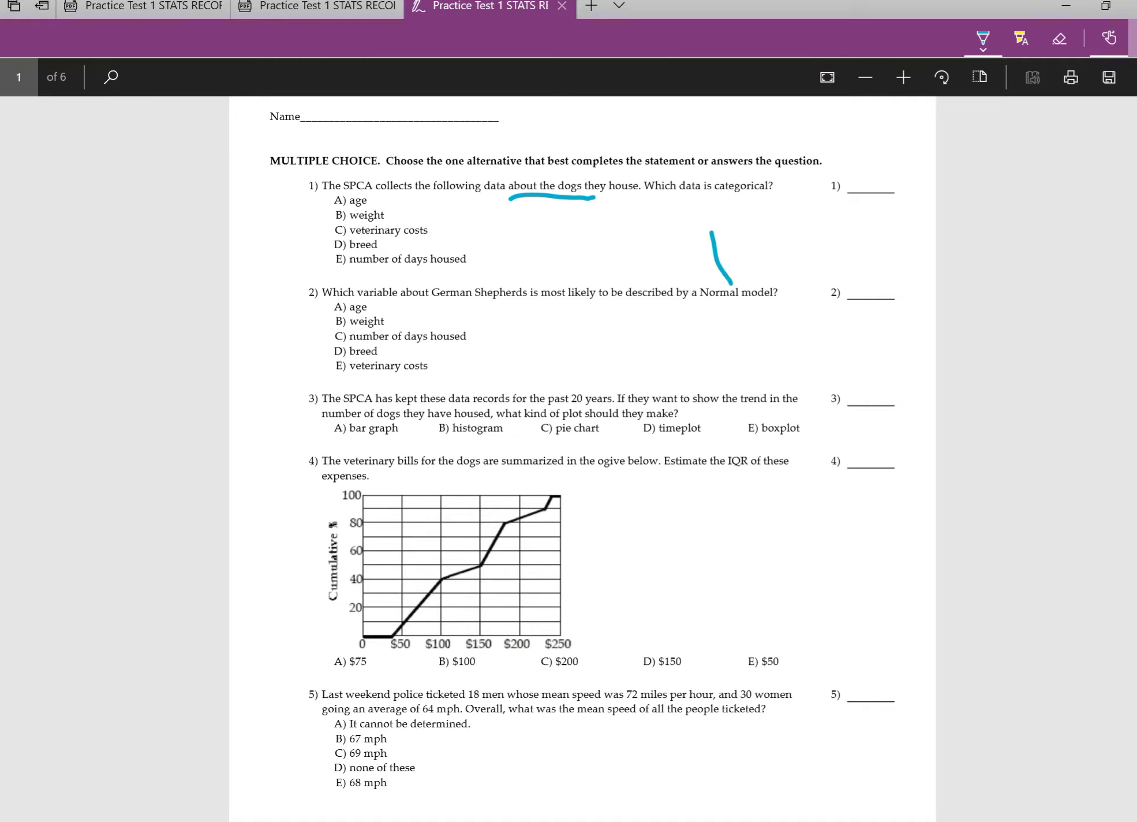
pyautogui.moveTo(330, 245); pyautogui.dragTo(286, 247)
pyautogui.moveTo(374, 196); pyautogui.dragTo(374, 203)
pyautogui.click(442, 226)
pyautogui.moveTo(773, 164)
pyautogui.mouseDown()
pyautogui.moveTo(706, 173)
pyautogui.moveTo(788, 184)
pyautogui.moveTo(773, 164)
pyautogui.mouseUp()
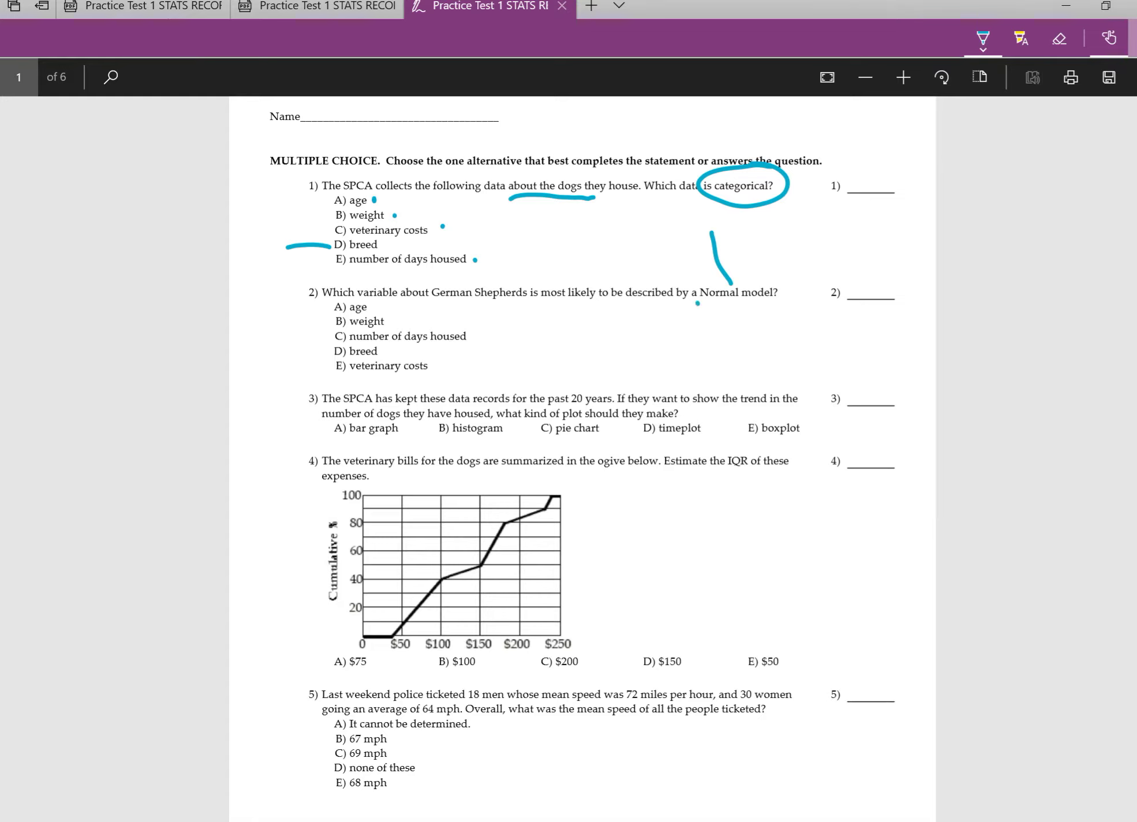
# - Underline 'Normal model' and sketch a bell curve over a tick-marked number line for question 2
pyautogui.moveTo(697, 303); pyautogui.dragTo(778, 299)
pyautogui.moveTo(521, 358)
pyautogui.mouseDown()
pyautogui.moveTo(697, 359)
pyautogui.moveTo(698, 344)
pyautogui.moveTo(640, 341)
pyautogui.moveTo(617, 308)
pyautogui.moveTo(514, 348)
pyautogui.mouseUp()
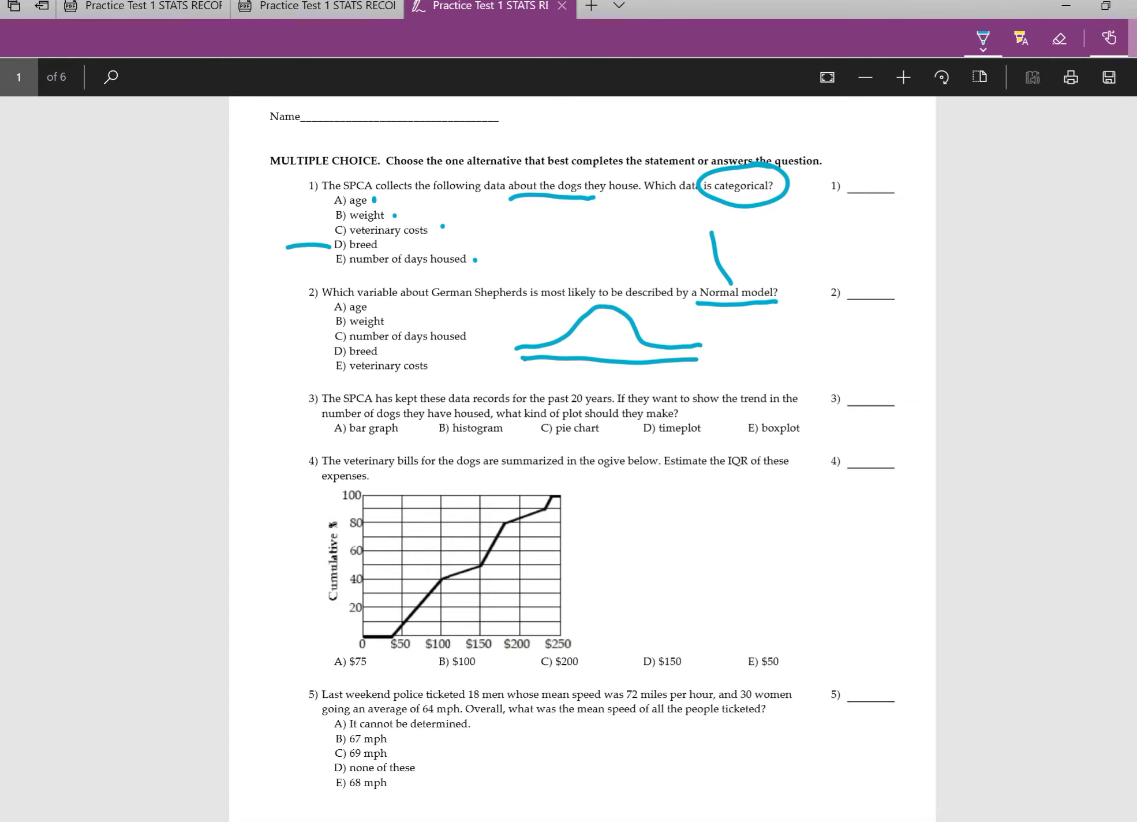
pyautogui.moveTo(496, 359); pyautogui.dragTo(507, 373)
pyautogui.moveTo(714, 356)
pyautogui.mouseDown()
pyautogui.moveTo(711, 375)
pyautogui.moveTo(727, 375)
pyautogui.moveTo(734, 352)
pyautogui.mouseUp()
pyautogui.moveTo(505, 359)
pyautogui.mouseDown()
pyautogui.moveTo(571, 355)
pyautogui.moveTo(571, 367)
pyautogui.moveTo(627, 372)
pyautogui.mouseUp()
pyautogui.moveTo(535, 358); pyautogui.dragTo(535, 371)
pyautogui.moveTo(654, 351)
pyautogui.mouseDown()
pyautogui.moveTo(654, 378)
pyautogui.moveTo(686, 373)
pyautogui.mouseUp()
pyautogui.moveTo(510, 359); pyautogui.dragTo(510, 375)
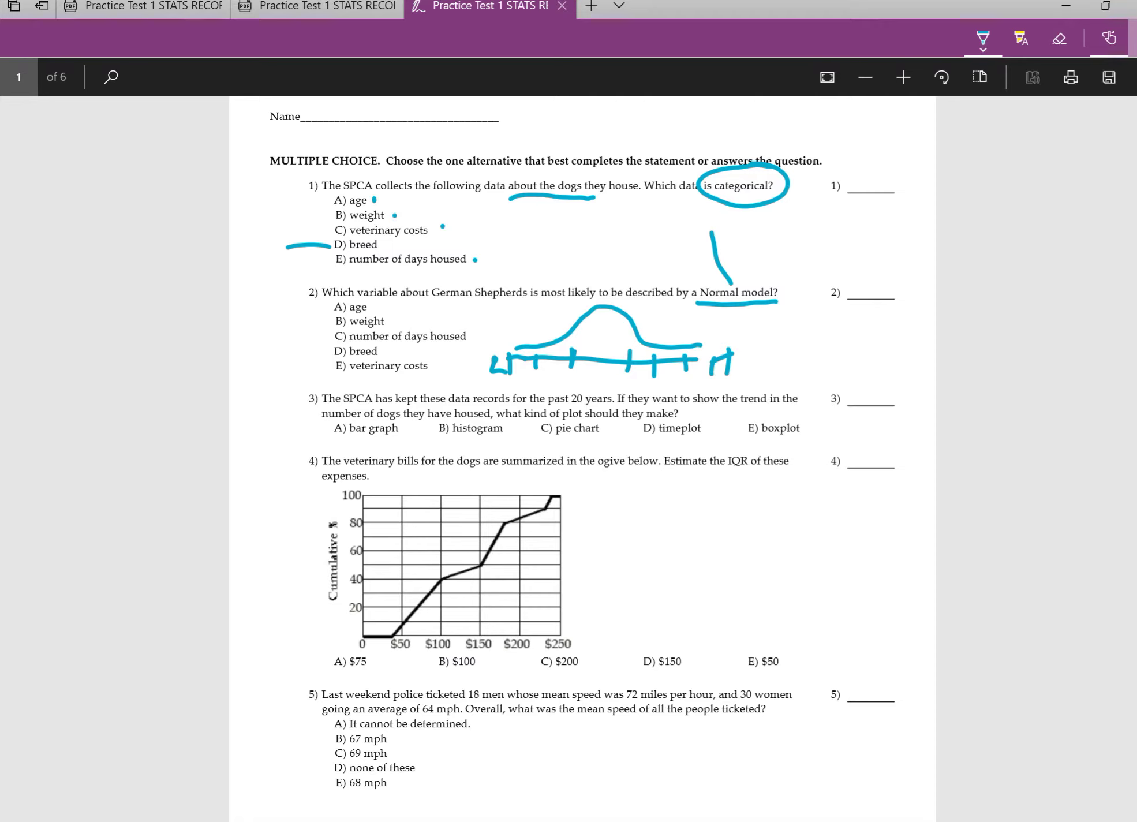
# - Mark B) weight, underline 'German Shepherds' and 'house', and dismiss the low battery warning
pyautogui.moveTo(326, 324); pyautogui.dragTo(291, 325)
pyautogui.moveTo(431, 299); pyautogui.dragTo(523, 305)
pyautogui.moveTo(611, 194); pyautogui.dragTo(631, 199)
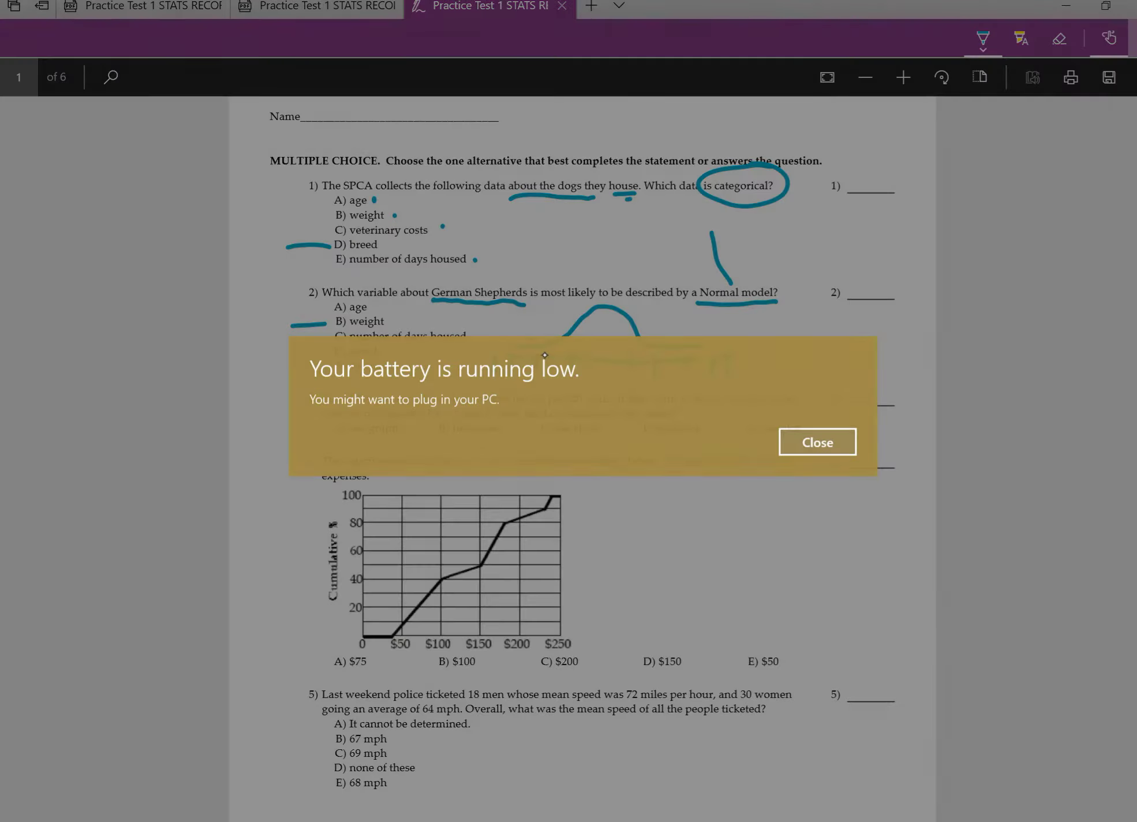
pyautogui.click(821, 434)
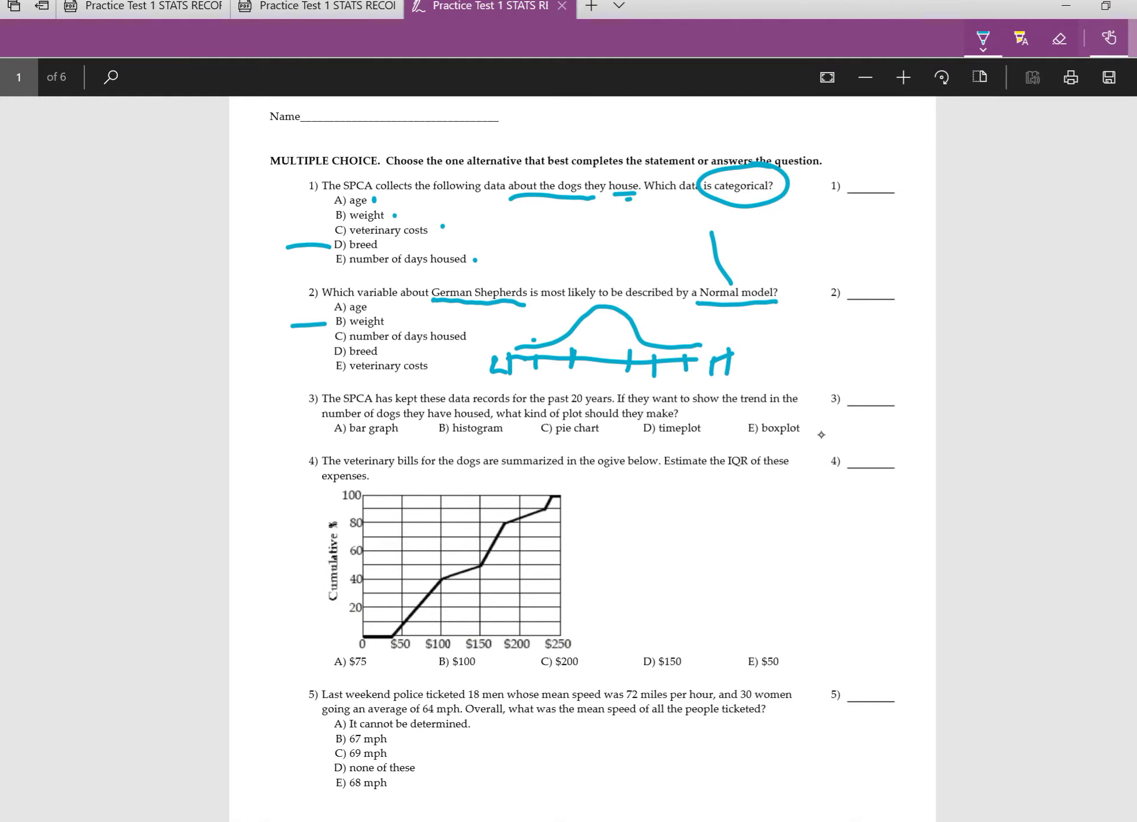
# - Underline 'past 20 years' in question 3 and write D, B, D on answer blanks 1–3
pyautogui.moveTo(552, 406)
pyautogui.mouseDown()
pyautogui.moveTo(603, 405)
pyautogui.moveTo(651, 438)
pyautogui.moveTo(700, 439)
pyautogui.moveTo(682, 416)
pyautogui.moveTo(632, 425)
pyautogui.moveTo(641, 437)
pyautogui.mouseUp()
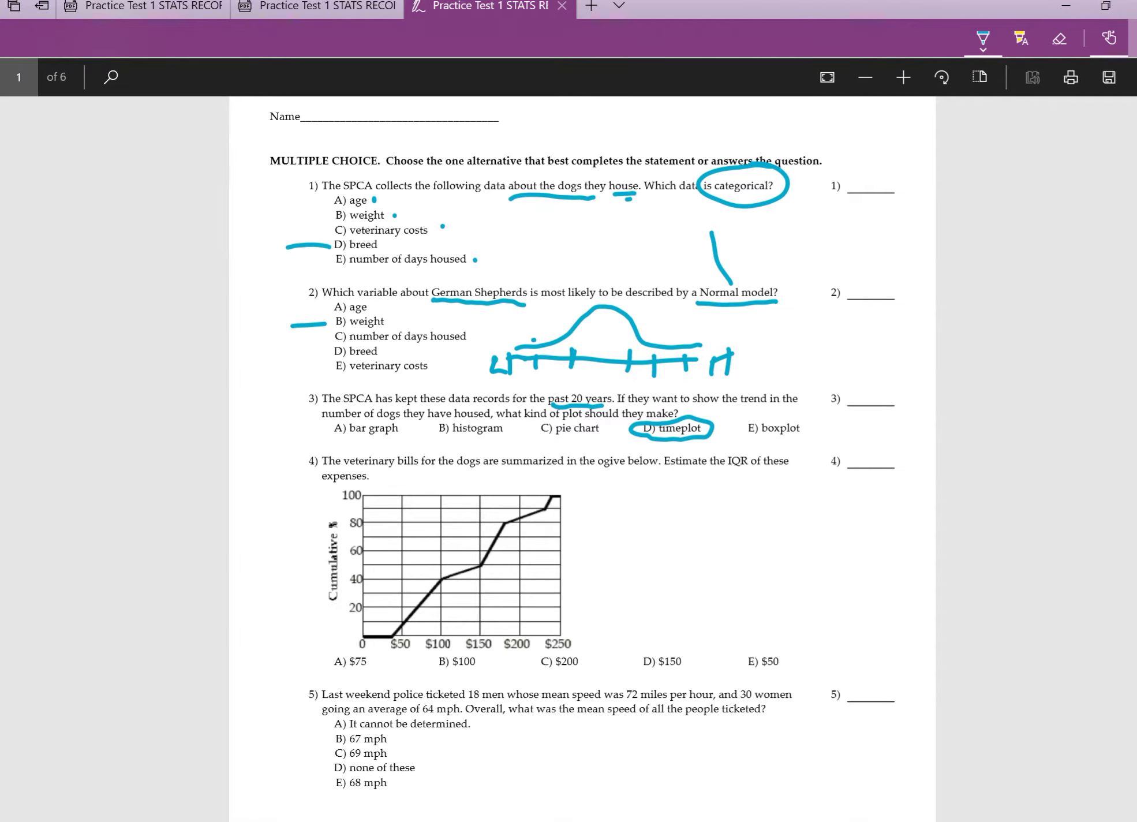
pyautogui.moveTo(864, 164)
pyautogui.mouseDown()
pyautogui.moveTo(865, 189)
pyautogui.moveTo(854, 195)
pyautogui.mouseUp()
pyautogui.moveTo(863, 259)
pyautogui.mouseDown()
pyautogui.moveTo(865, 302)
pyautogui.moveTo(884, 295)
pyautogui.moveTo(865, 299)
pyautogui.mouseUp()
pyautogui.moveTo(860, 358); pyautogui.dragTo(861, 400)
pyautogui.moveTo(847, 360)
pyautogui.mouseDown()
pyautogui.moveTo(863, 359)
pyautogui.moveTo(862, 400)
pyautogui.mouseUp()
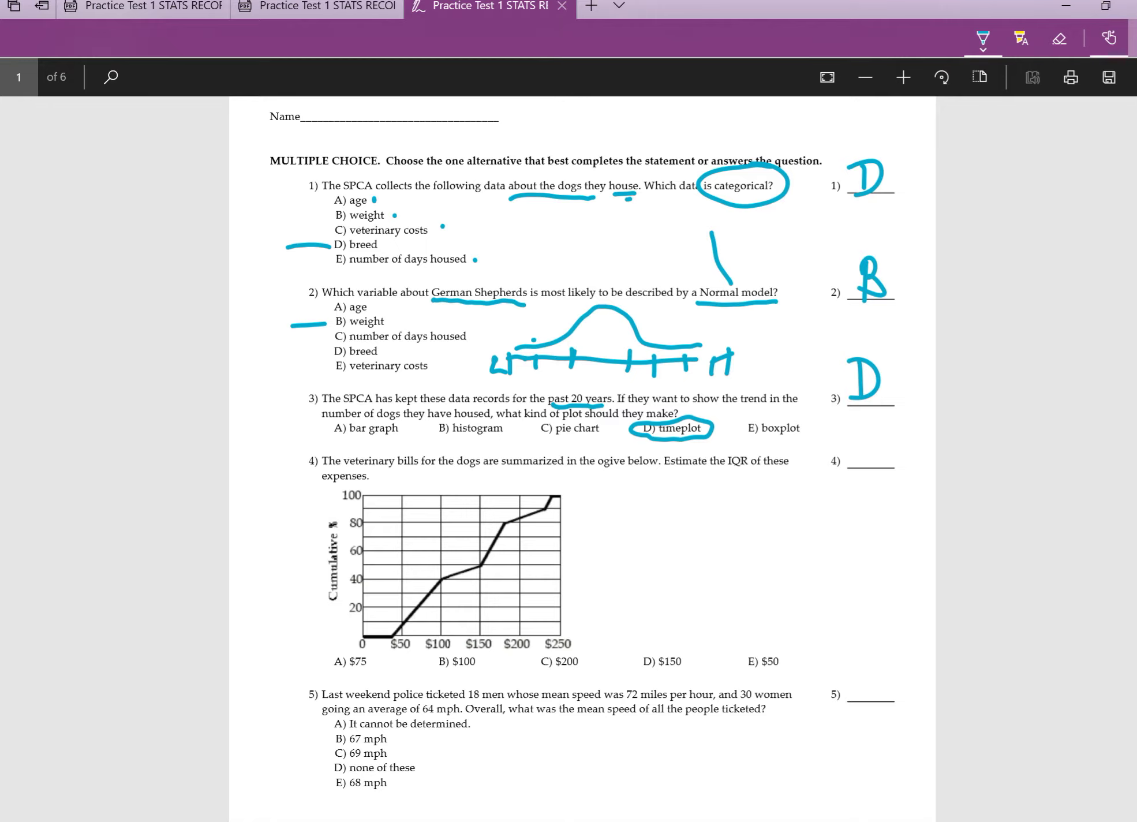
# - Undo the stray strokes and underline 'IQR' in question 4
pyautogui.moveTo(791, 556); pyautogui.dragTo(817, 445)
pyautogui.click(818, 442)
pyautogui.hotkey('ctrl', 'z')
pyautogui.moveTo(736, 471)
pyautogui.mouseDown()
pyautogui.moveTo(725, 469)
pyautogui.moveTo(755, 468)
pyautogui.mouseUp()
pyautogui.moveTo(382, 562)
pyautogui.mouseDown()
pyautogui.moveTo(404, 606)
pyautogui.moveTo(350, 648)
pyautogui.mouseUp()
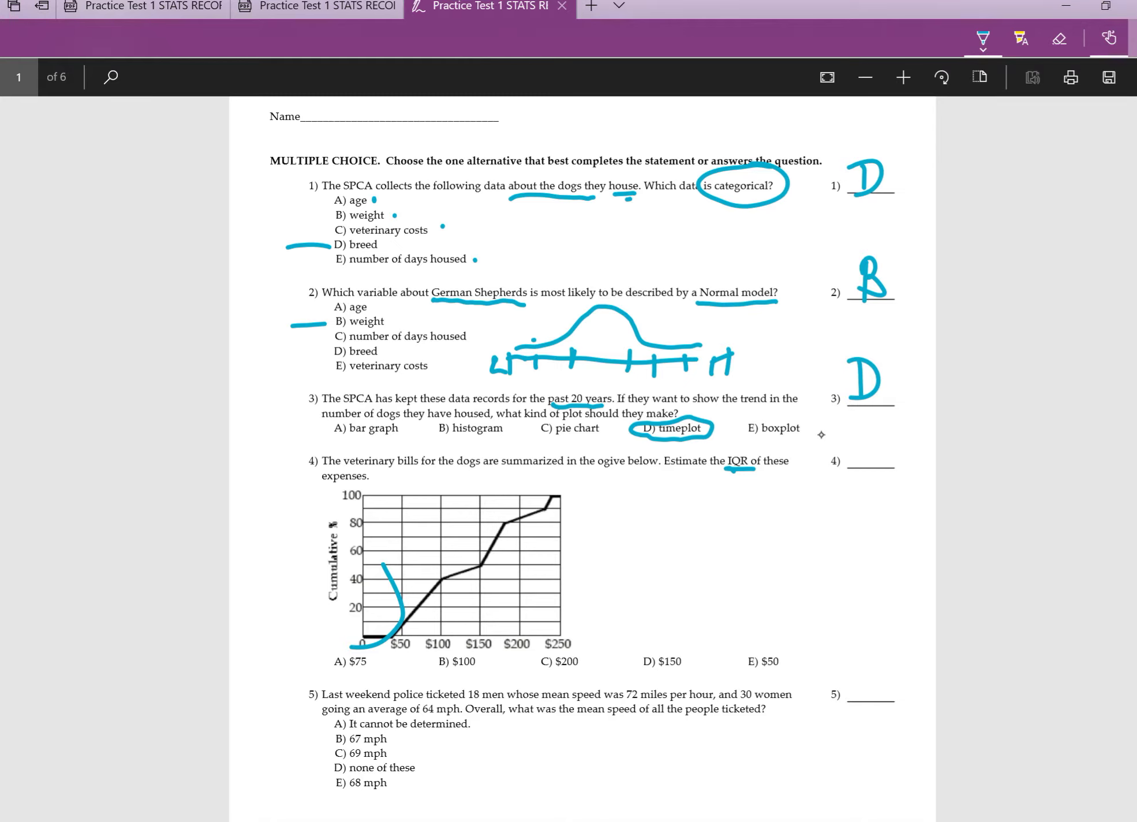
pyautogui.hotkey('ctrl', 'z')
# - Mark where the ogive reaches 25% and 75% and drop lines to the x-axis
pyautogui.moveTo(359, 593); pyautogui.dragTo(362, 588)
pyautogui.moveTo(415, 600); pyautogui.dragTo(430, 600)
pyautogui.moveTo(421, 630); pyautogui.dragTo(424, 667)
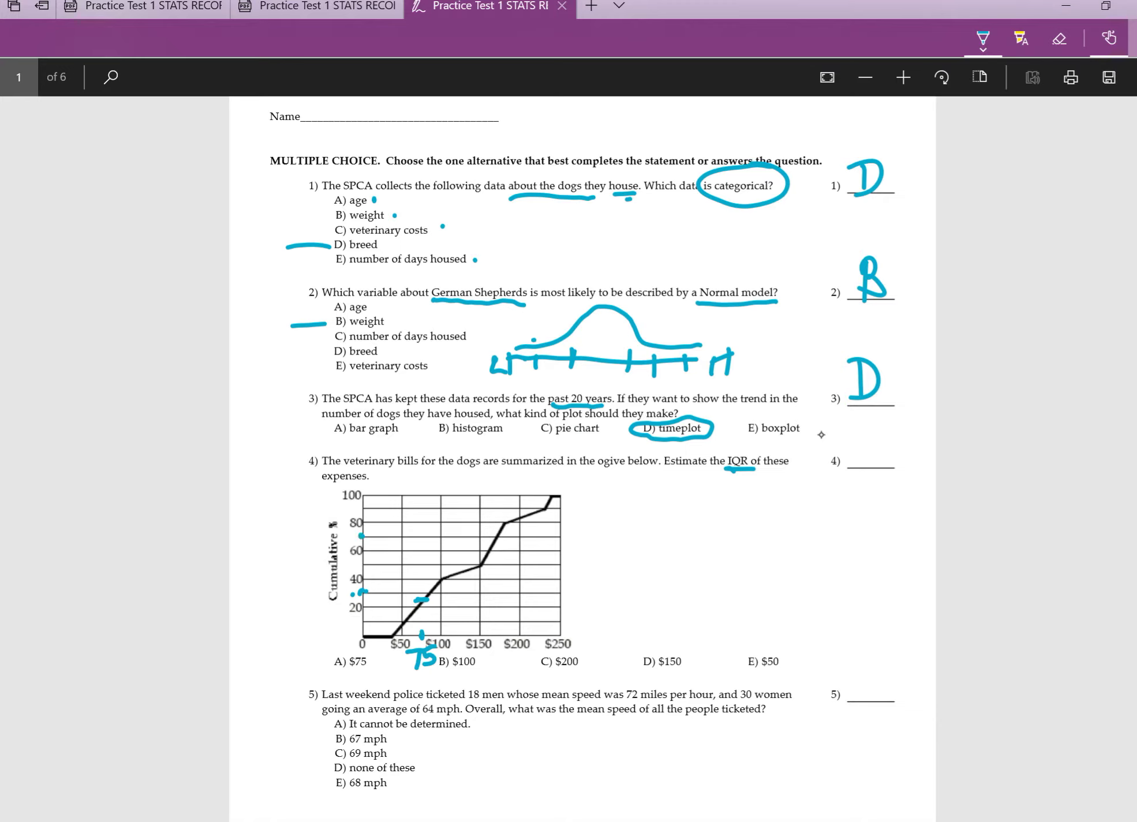
pyautogui.moveTo(495, 529)
pyautogui.mouseDown()
pyautogui.moveTo(497, 674)
pyautogui.moveTo(510, 655)
pyautogui.moveTo(510, 673)
pyautogui.moveTo(538, 654)
pyautogui.mouseUp()
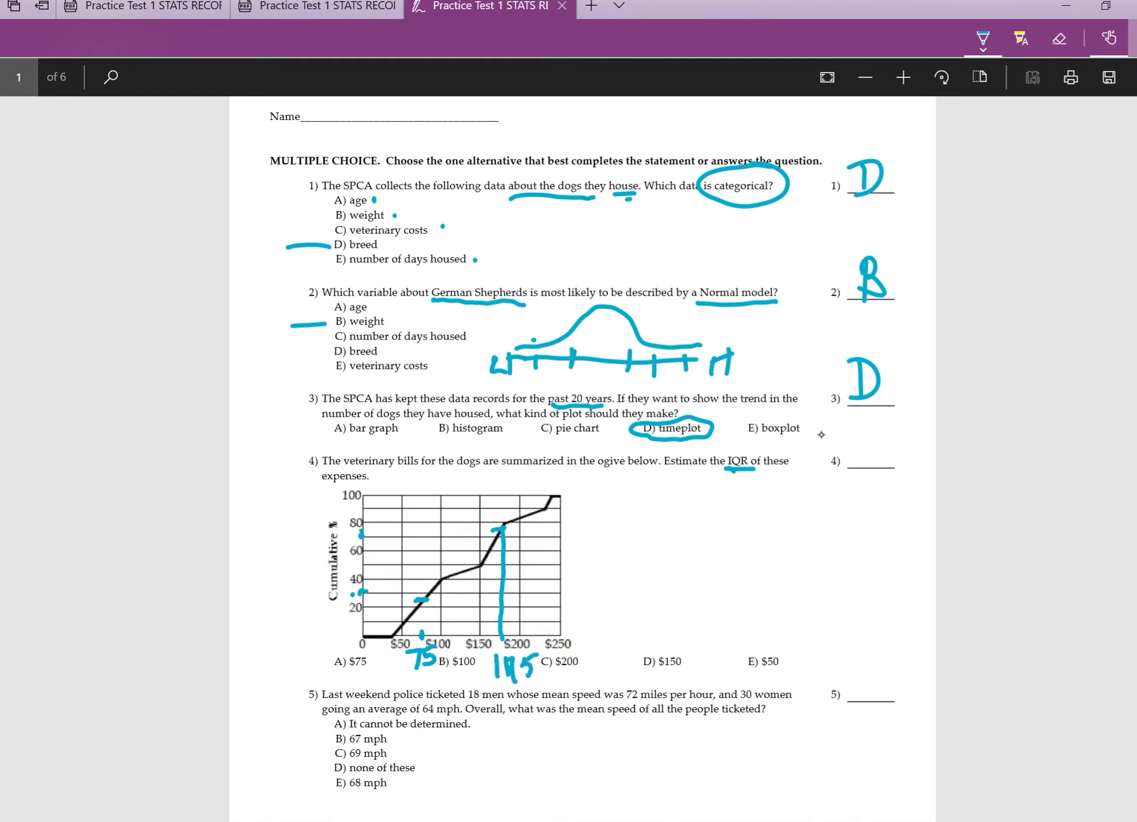
# - Write Q1=25% and Q3=75% beside the ogive
pyautogui.moveTo(616, 476)
pyautogui.mouseDown()
pyautogui.moveTo(613, 502)
pyautogui.moveTo(600, 473)
pyautogui.moveTo(629, 519)
pyautogui.mouseUp()
pyautogui.moveTo(649, 485)
pyautogui.mouseDown()
pyautogui.moveTo(651, 504)
pyautogui.moveTo(681, 495)
pyautogui.mouseUp()
pyautogui.moveTo(690, 486)
pyautogui.mouseDown()
pyautogui.moveTo(695, 502)
pyautogui.moveTo(716, 501)
pyautogui.mouseUp()
pyautogui.moveTo(722, 481)
pyautogui.mouseDown()
pyautogui.moveTo(729, 502)
pyautogui.moveTo(738, 477)
pyautogui.moveTo(750, 488)
pyautogui.mouseUp()
pyautogui.moveTo(777, 469); pyautogui.dragTo(759, 498)
pyautogui.moveTo(776, 486); pyautogui.dragTo(778, 499)
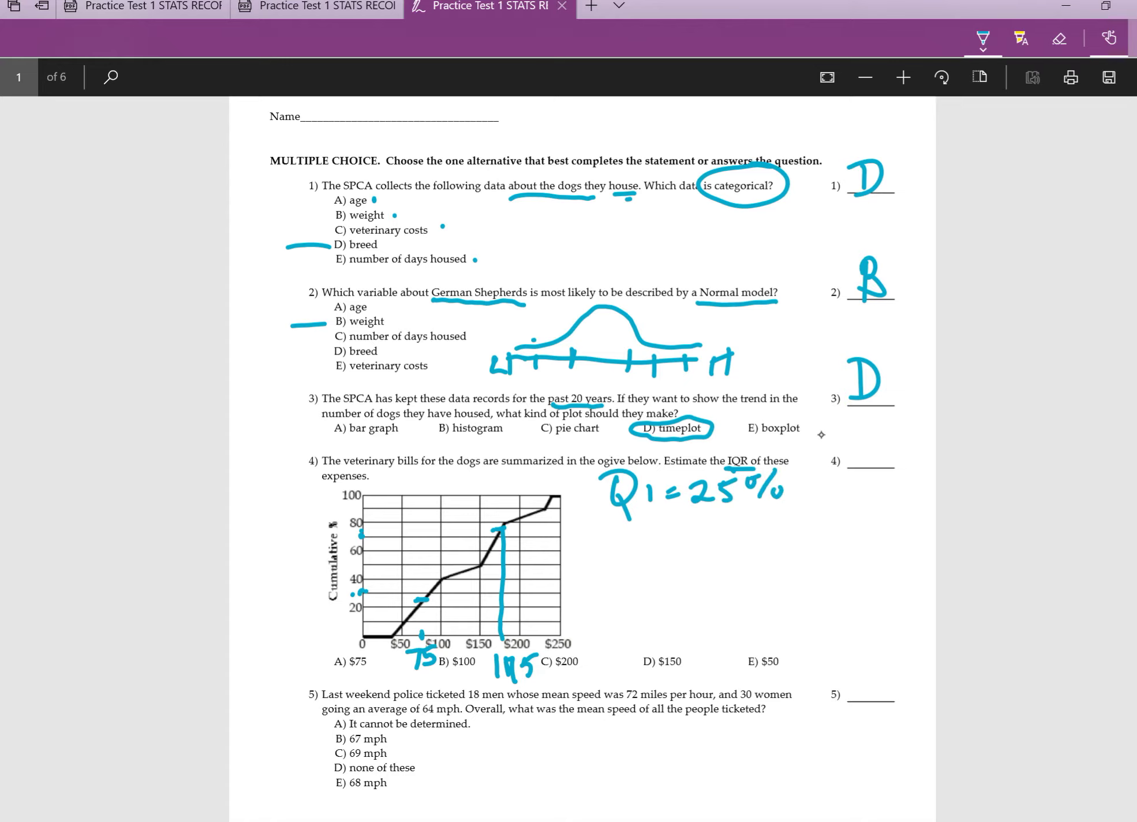
pyautogui.moveTo(616, 516)
pyautogui.mouseDown()
pyautogui.moveTo(603, 529)
pyautogui.moveTo(624, 511)
pyautogui.moveTo(637, 543)
pyautogui.mouseUp()
pyautogui.moveTo(653, 521)
pyautogui.mouseDown()
pyautogui.moveTo(667, 529)
pyautogui.moveTo(655, 542)
pyautogui.mouseUp()
pyautogui.moveTo(673, 527); pyautogui.dragTo(695, 528)
pyautogui.moveTo(701, 521)
pyautogui.mouseDown()
pyautogui.moveTo(710, 517)
pyautogui.moveTo(710, 539)
pyautogui.mouseUp()
pyautogui.moveTo(728, 516); pyautogui.dragTo(728, 535)
pyautogui.moveTo(730, 515)
pyautogui.mouseDown()
pyautogui.moveTo(745, 513)
pyautogui.moveTo(765, 538)
pyautogui.moveTo(780, 528)
pyautogui.mouseUp()
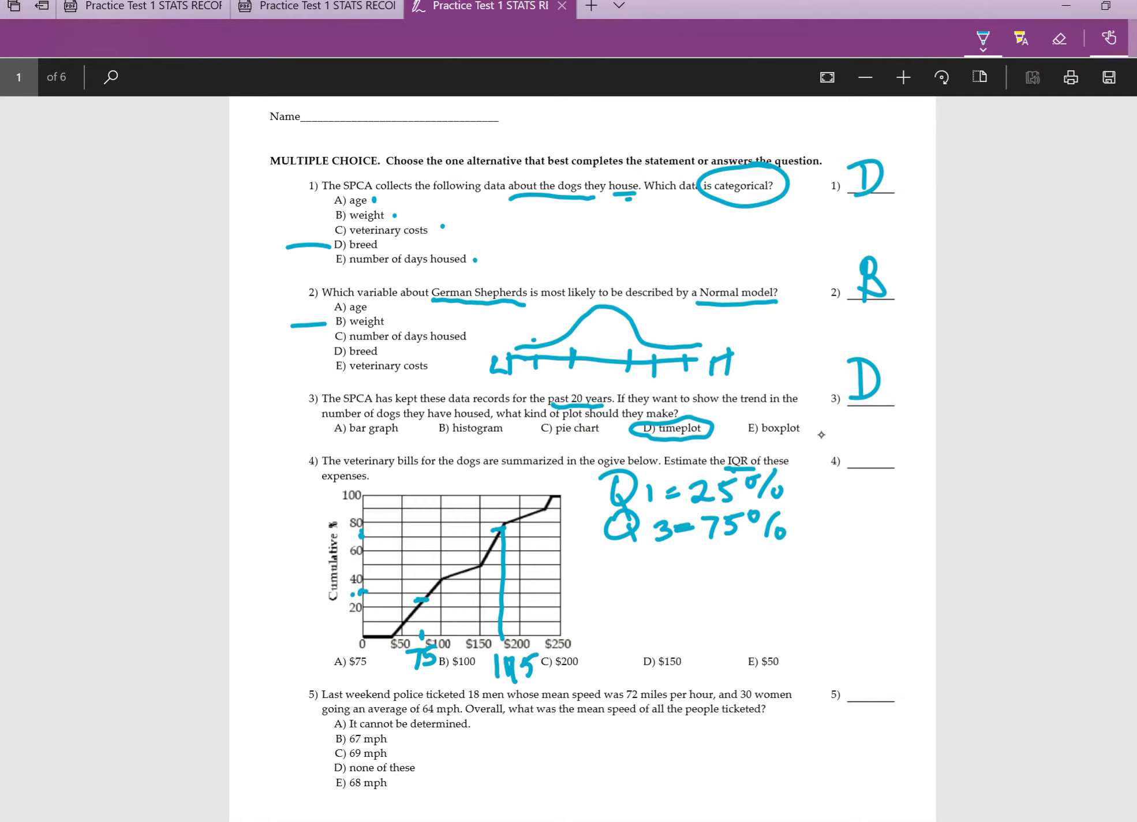
# - Circle the % in the Cumulative % label and add marks at the 25% and 75% levels
pyautogui.moveTo(348, 521)
pyautogui.mouseDown()
pyautogui.moveTo(322, 532)
pyautogui.moveTo(345, 517)
pyautogui.mouseUp()
pyautogui.click(343, 600)
pyautogui.moveTo(489, 540); pyautogui.dragTo(496, 532)
pyautogui.moveTo(423, 602); pyautogui.dragTo(422, 633)
# - Write IQR=Q3−Q1 and the working 175−75=100 below Q3
pyautogui.moveTo(618, 547)
pyautogui.mouseDown()
pyautogui.moveTo(617, 588)
pyautogui.moveTo(645, 544)
pyautogui.mouseUp()
pyautogui.moveTo(592, 584); pyautogui.dragTo(616, 579)
pyautogui.moveTo(636, 560)
pyautogui.mouseDown()
pyautogui.moveTo(630, 580)
pyautogui.moveTo(649, 593)
pyautogui.mouseUp()
pyautogui.moveTo(661, 555)
pyautogui.mouseDown()
pyautogui.moveTo(661, 586)
pyautogui.moveTo(677, 589)
pyautogui.moveTo(693, 566)
pyautogui.mouseUp()
pyautogui.moveTo(678, 571)
pyautogui.mouseDown()
pyautogui.moveTo(709, 580)
pyautogui.moveTo(726, 569)
pyautogui.moveTo(719, 586)
pyautogui.moveTo(737, 565)
pyautogui.moveTo(739, 581)
pyautogui.moveTo(762, 565)
pyautogui.mouseUp()
pyautogui.moveTo(776, 555)
pyautogui.mouseDown()
pyautogui.moveTo(765, 571)
pyautogui.moveTo(784, 569)
pyautogui.mouseUp()
pyautogui.moveTo(772, 571)
pyautogui.mouseDown()
pyautogui.moveTo(782, 586)
pyautogui.moveTo(789, 576)
pyautogui.mouseUp()
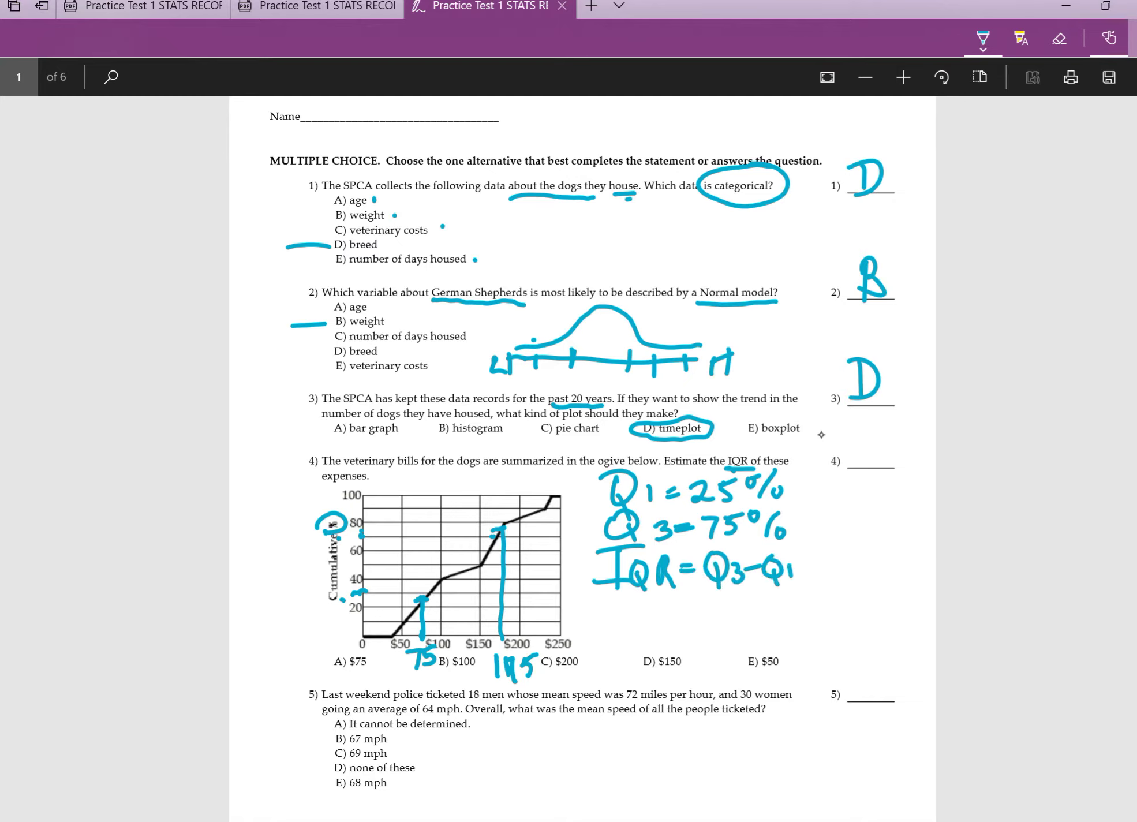
pyautogui.moveTo(685, 598); pyautogui.dragTo(684, 625)
pyautogui.moveTo(688, 604)
pyautogui.mouseDown()
pyautogui.moveTo(711, 603)
pyautogui.moveTo(704, 625)
pyautogui.mouseUp()
pyautogui.moveTo(717, 604)
pyautogui.mouseDown()
pyautogui.moveTo(718, 624)
pyautogui.moveTo(737, 600)
pyautogui.moveTo(756, 612)
pyautogui.mouseUp()
pyautogui.moveTo(755, 600)
pyautogui.mouseDown()
pyautogui.moveTo(774, 597)
pyautogui.moveTo(768, 621)
pyautogui.mouseUp()
pyautogui.moveTo(773, 603)
pyautogui.mouseDown()
pyautogui.moveTo(790, 611)
pyautogui.moveTo(780, 620)
pyautogui.moveTo(782, 592)
pyautogui.moveTo(799, 589)
pyautogui.moveTo(772, 621)
pyautogui.moveTo(816, 598)
pyautogui.mouseUp()
pyautogui.moveTo(800, 612); pyautogui.dragTo(826, 617)
pyautogui.moveTo(847, 594)
pyautogui.mouseDown()
pyautogui.moveTo(843, 611)
pyautogui.moveTo(854, 597)
pyautogui.mouseUp()
pyautogui.moveTo(876, 584)
pyautogui.mouseDown()
pyautogui.moveTo(863, 607)
pyautogui.moveTo(874, 607)
pyautogui.mouseUp()
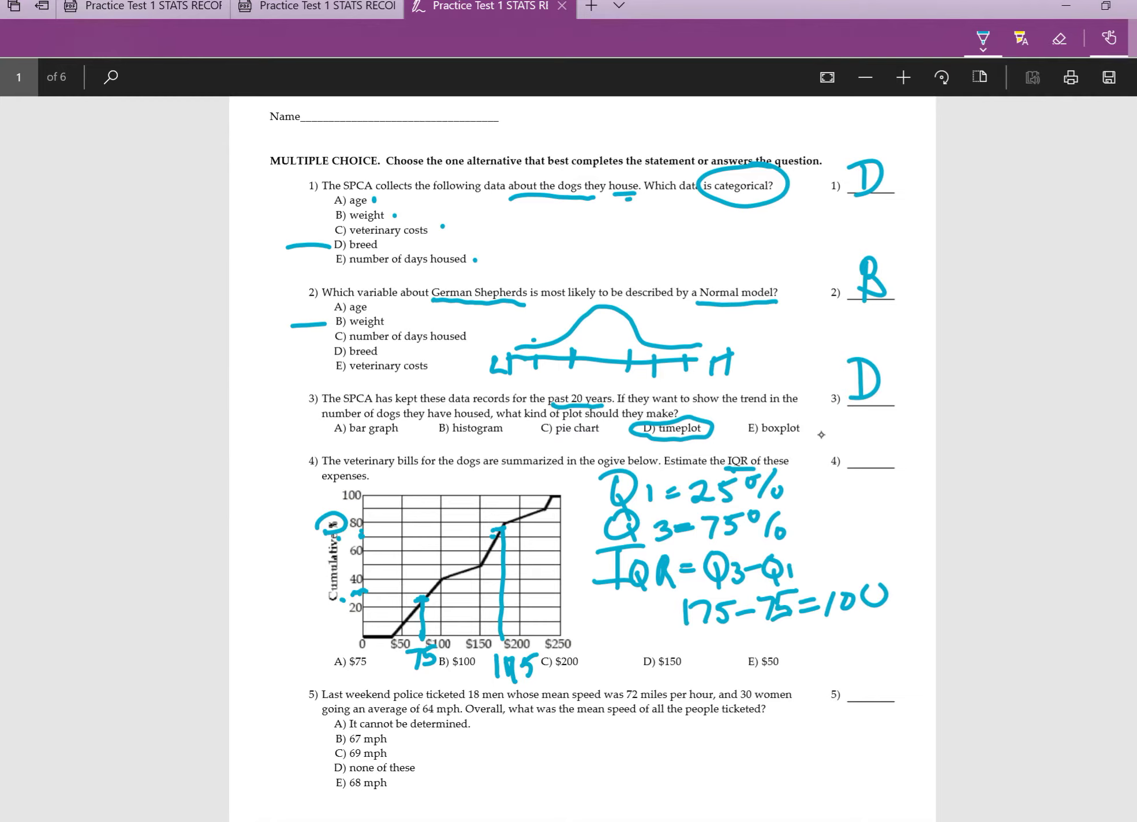
# - Circle B) $100 and write B on question 4's answer blank
pyautogui.moveTo(424, 673)
pyautogui.mouseDown()
pyautogui.moveTo(474, 655)
pyautogui.moveTo(427, 662)
pyautogui.moveTo(477, 661)
pyautogui.mouseUp()
pyautogui.moveTo(860, 441); pyautogui.dragTo(859, 476)
pyautogui.moveTo(852, 448)
pyautogui.mouseDown()
pyautogui.moveTo(866, 442)
pyautogui.moveTo(859, 477)
pyautogui.mouseUp()
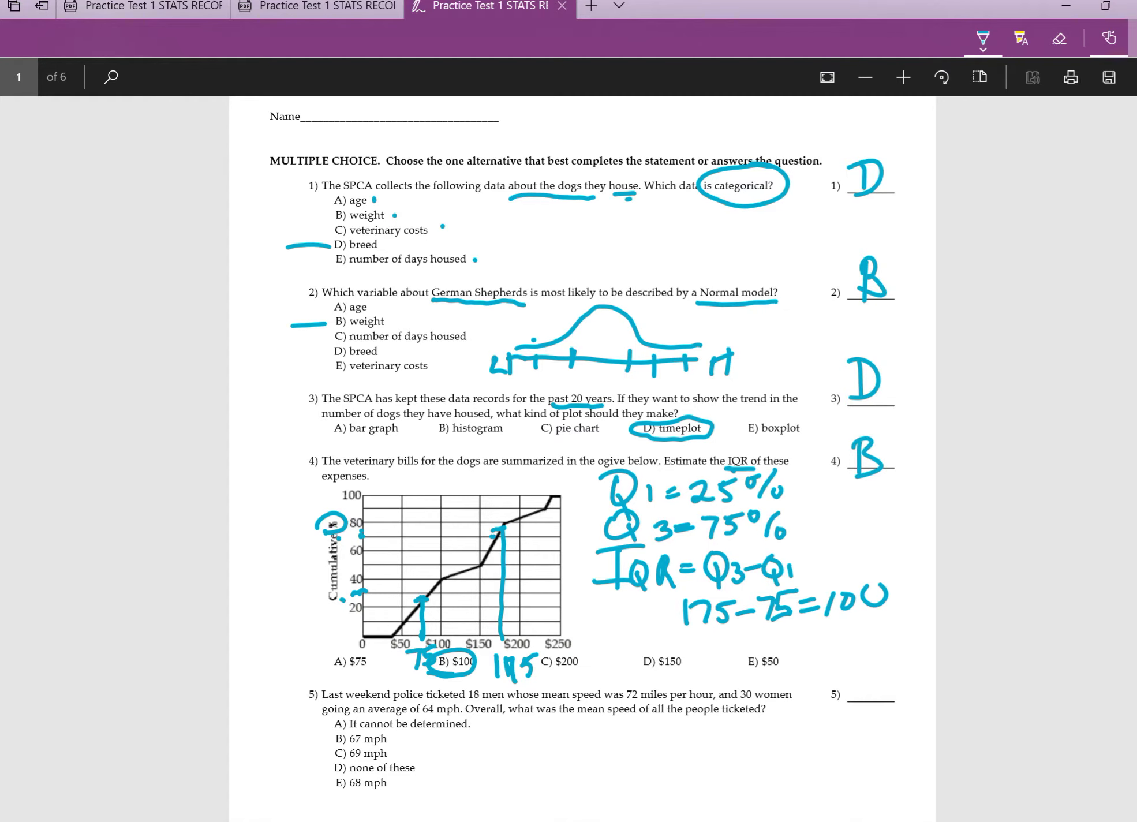
pyautogui.scroll(-6, 582, 459)
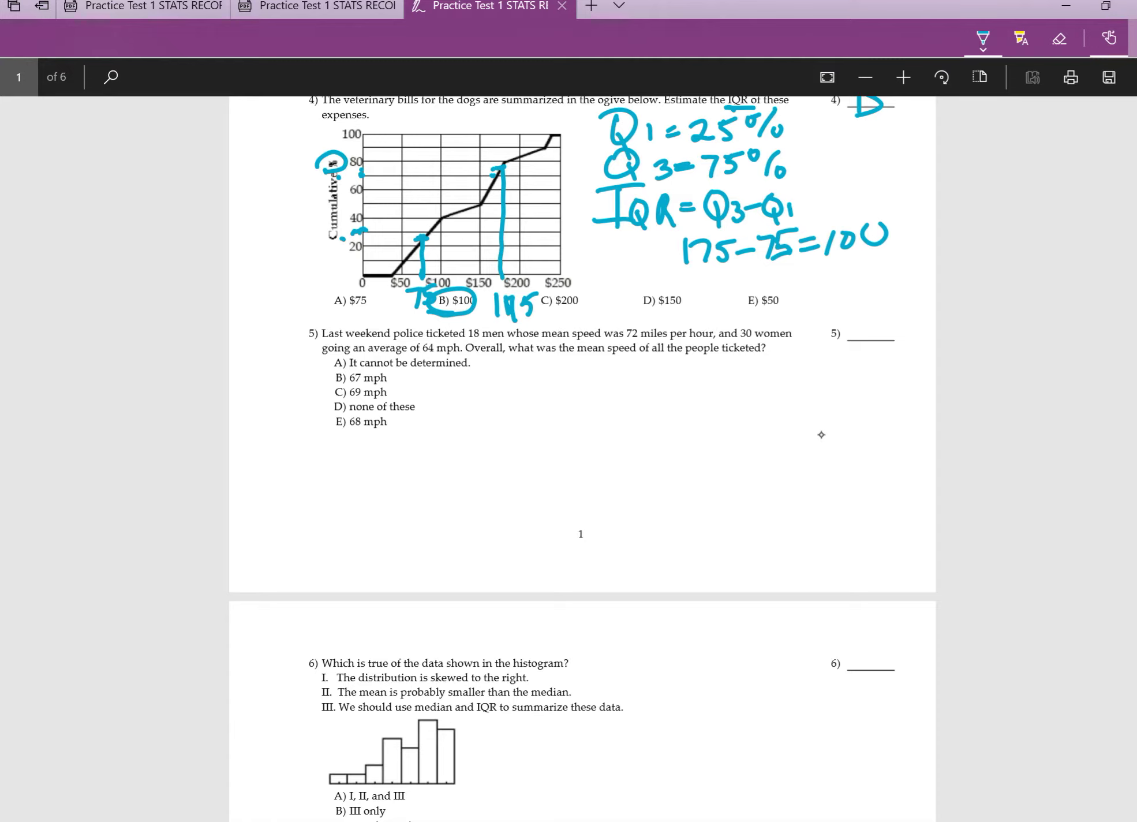
# - Underline '18 men' and '72 miles', and draw the table grid with X and f headings and count 18
pyautogui.moveTo(465, 341); pyautogui.dragTo(489, 341)
pyautogui.moveTo(551, 392)
pyautogui.mouseDown()
pyautogui.moveTo(546, 382)
pyautogui.moveTo(532, 429)
pyautogui.moveTo(552, 404)
pyautogui.mouseUp()
pyautogui.moveTo(400, 462)
pyautogui.mouseDown()
pyautogui.moveTo(406, 438)
pyautogui.moveTo(419, 439)
pyautogui.moveTo(425, 460)
pyautogui.moveTo(403, 511)
pyautogui.moveTo(420, 513)
pyautogui.moveTo(433, 492)
pyautogui.moveTo(379, 476)
pyautogui.moveTo(757, 487)
pyautogui.mouseUp()
pyautogui.moveTo(450, 383); pyautogui.dragTo(458, 542)
pyautogui.moveTo(518, 378); pyautogui.dragTo(525, 548)
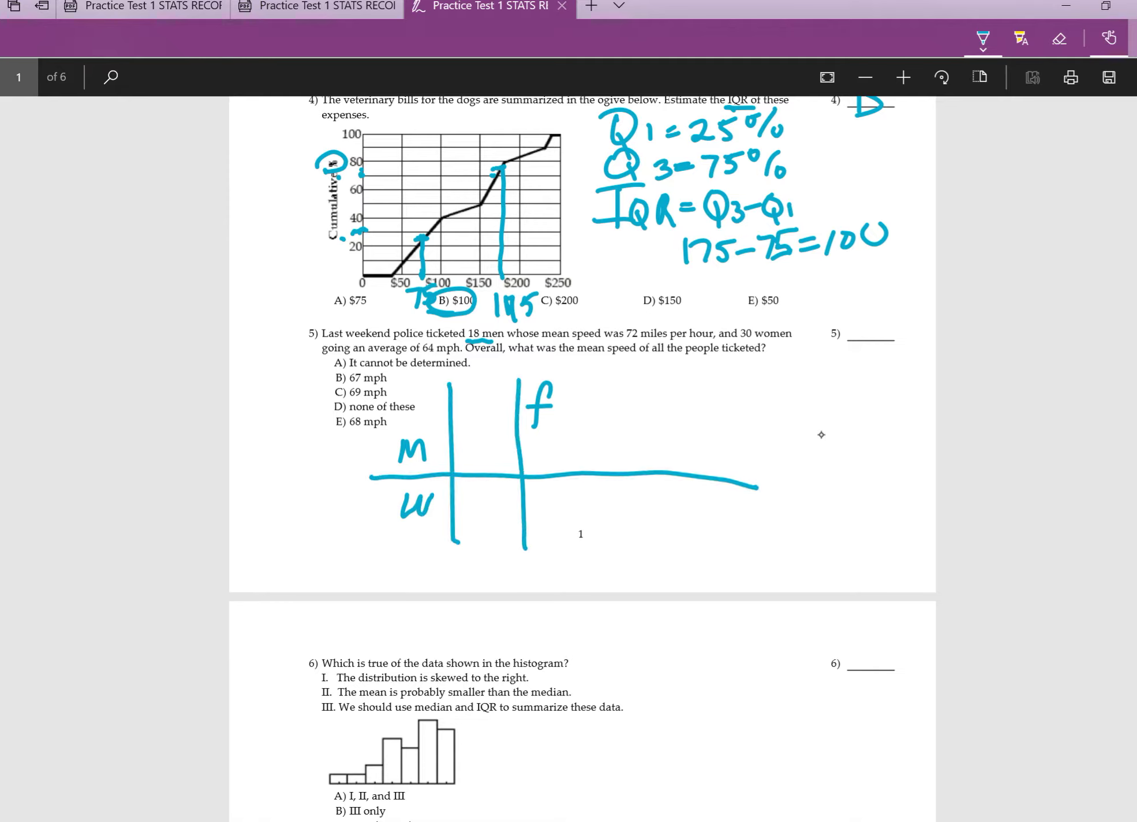
pyautogui.moveTo(624, 341); pyautogui.dragTo(656, 341)
pyautogui.moveTo(470, 405); pyautogui.dragTo(490, 445)
pyautogui.moveTo(493, 403)
pyautogui.mouseDown()
pyautogui.moveTo(470, 444)
pyautogui.moveTo(481, 449)
pyautogui.moveTo(474, 473)
pyautogui.moveTo(494, 450)
pyautogui.moveTo(509, 468)
pyautogui.moveTo(540, 471)
pyautogui.mouseUp()
pyautogui.moveTo(574, 439)
pyautogui.mouseDown()
pyautogui.moveTo(558, 456)
pyautogui.moveTo(578, 440)
pyautogui.mouseUp()
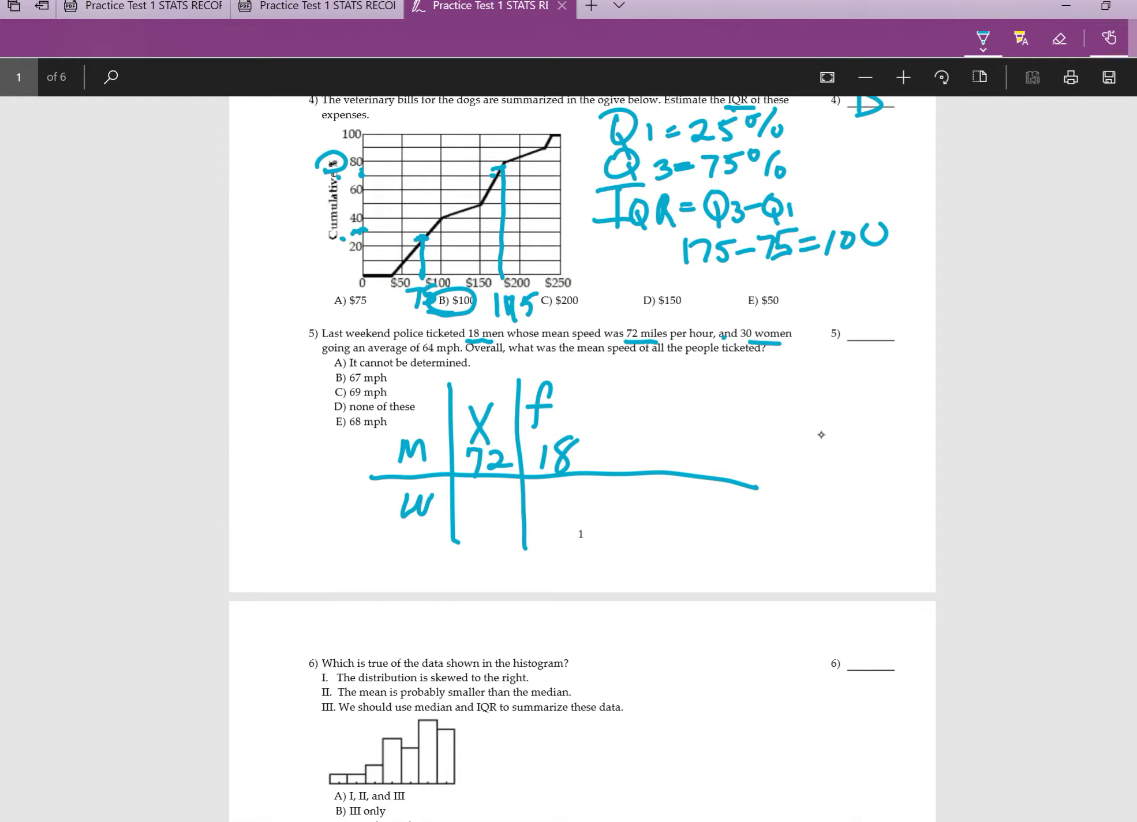
# - Underline '30 women', 'Overall' and 'mean speed'; enter 64 and 30 and add an x·f column
pyautogui.moveTo(768, 344); pyautogui.dragTo(789, 342)
pyautogui.moveTo(545, 497)
pyautogui.mouseDown()
pyautogui.moveTo(541, 518)
pyautogui.moveTo(587, 497)
pyautogui.mouseUp()
pyautogui.moveTo(478, 495)
pyautogui.mouseDown()
pyautogui.moveTo(475, 515)
pyautogui.moveTo(502, 508)
pyautogui.moveTo(496, 526)
pyautogui.mouseUp()
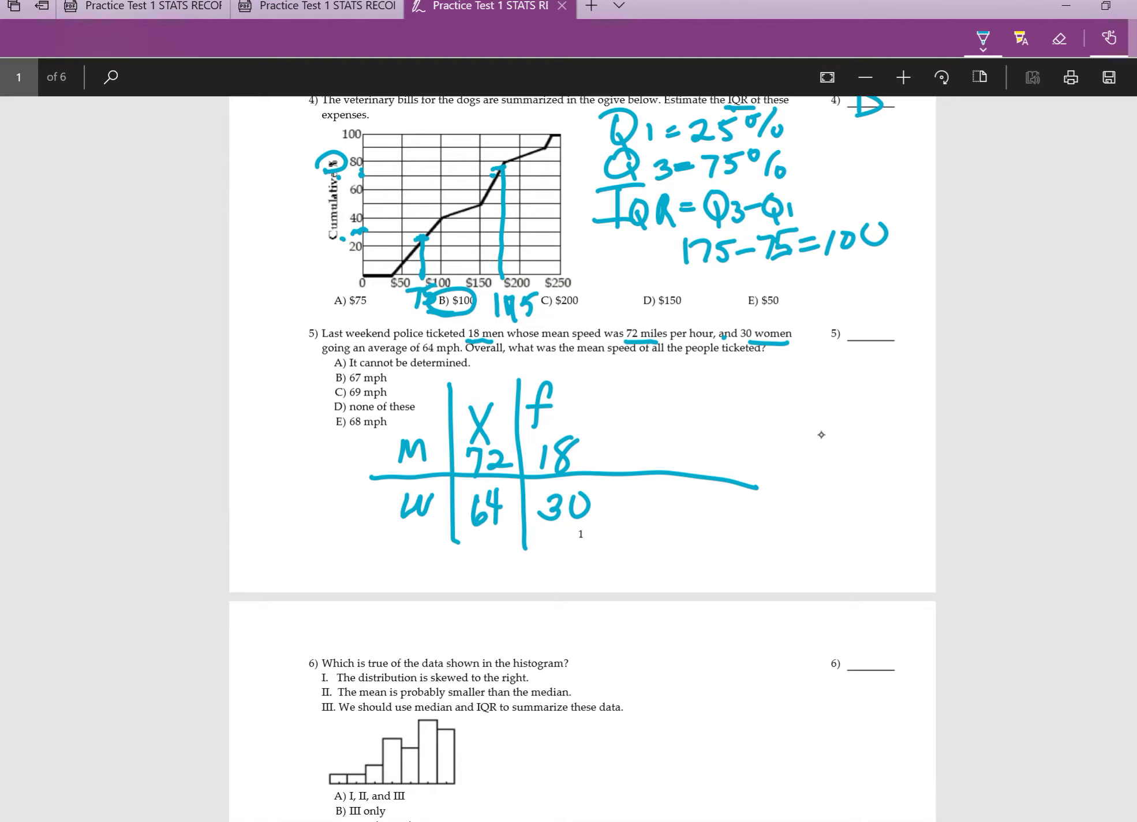
pyautogui.moveTo(465, 360); pyautogui.dragTo(501, 359)
pyautogui.moveTo(573, 358); pyautogui.dragTo(633, 358)
pyautogui.moveTo(595, 374); pyautogui.dragTo(612, 572)
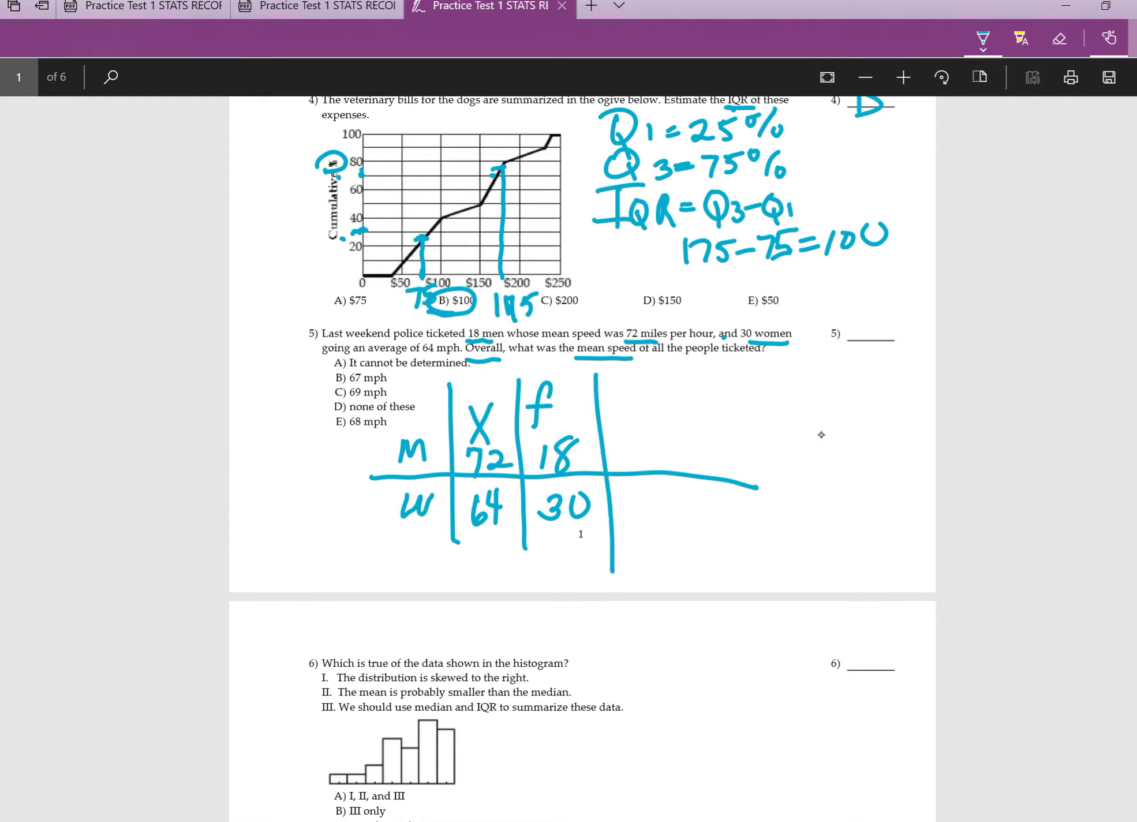
pyautogui.moveTo(622, 388); pyautogui.dragTo(642, 413)
pyautogui.moveTo(638, 385); pyautogui.dragTo(616, 411)
pyautogui.click(652, 396)
# - Finish the x·f heading and write 72X18=1296 in the men's row
pyautogui.moveTo(685, 372)
pyautogui.mouseDown()
pyautogui.moveTo(672, 411)
pyautogui.moveTo(691, 391)
pyautogui.mouseUp()
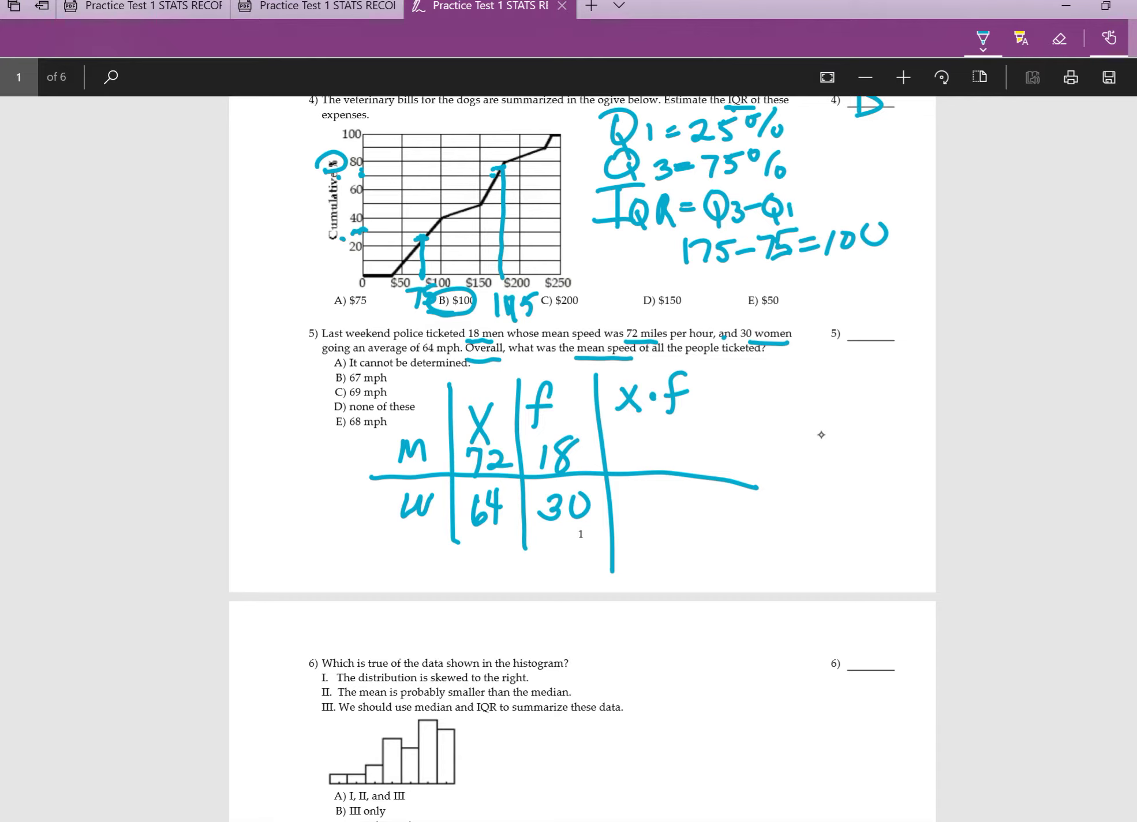
pyautogui.moveTo(616, 446)
pyautogui.mouseDown()
pyautogui.moveTo(625, 468)
pyautogui.moveTo(655, 446)
pyautogui.moveTo(668, 458)
pyautogui.moveTo(692, 455)
pyautogui.mouseUp()
pyautogui.moveTo(695, 430); pyautogui.dragTo(673, 463)
pyautogui.moveTo(705, 430)
pyautogui.mouseDown()
pyautogui.moveTo(702, 461)
pyautogui.moveTo(726, 430)
pyautogui.mouseUp()
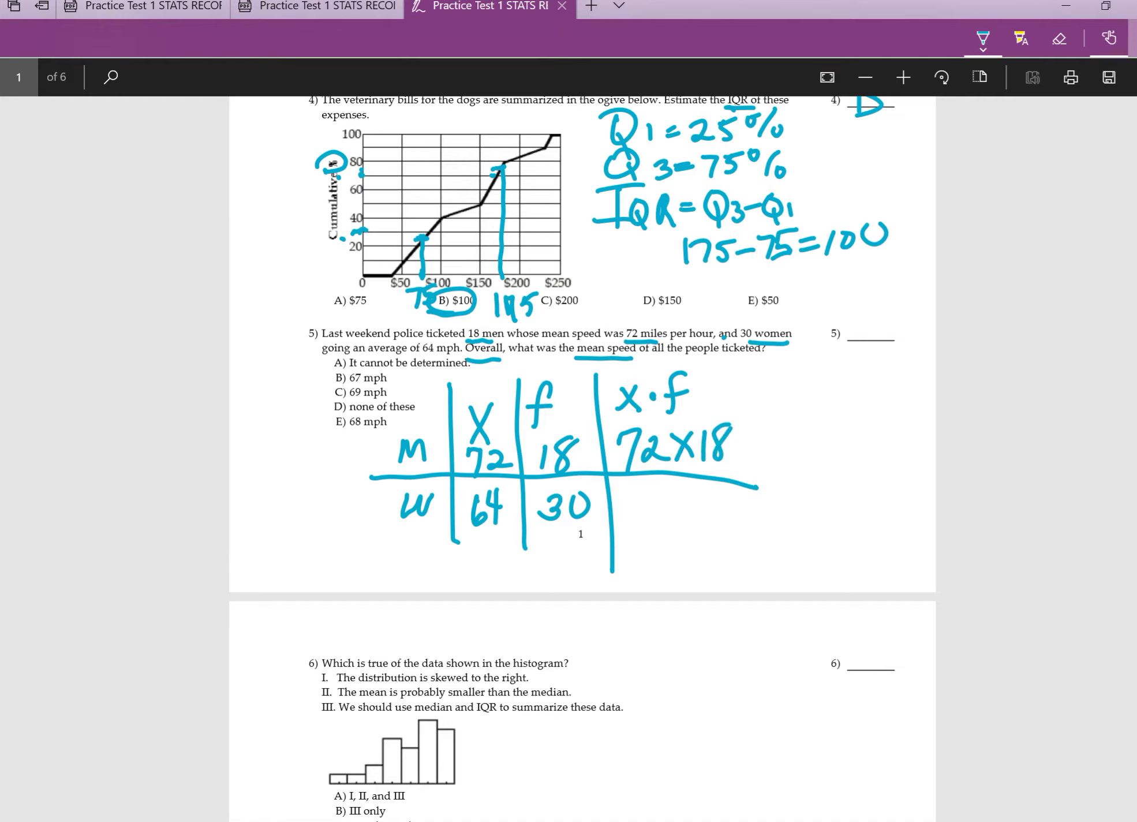
pyautogui.moveTo(743, 435)
pyautogui.mouseDown()
pyautogui.moveTo(756, 433)
pyautogui.moveTo(770, 465)
pyautogui.moveTo(786, 450)
pyautogui.moveTo(830, 450)
pyautogui.mouseUp()
pyautogui.moveTo(703, 479); pyautogui.dragTo(848, 470)
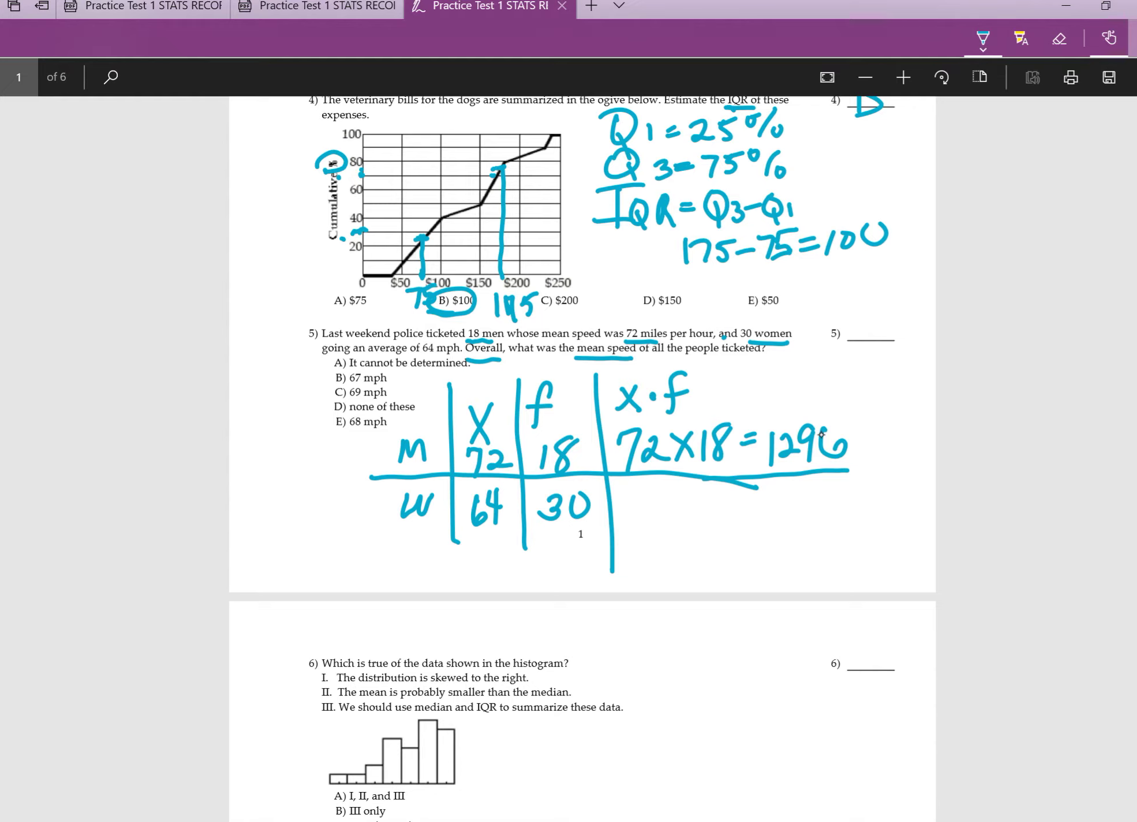
# - Write 64X30=1920 in the women's row
pyautogui.moveTo(646, 482)
pyautogui.mouseDown()
pyautogui.moveTo(635, 516)
pyautogui.moveTo(648, 523)
pyautogui.mouseUp()
pyautogui.moveTo(664, 492)
pyautogui.mouseDown()
pyautogui.moveTo(659, 508)
pyautogui.moveTo(679, 506)
pyautogui.mouseUp()
pyautogui.moveTo(671, 490)
pyautogui.mouseDown()
pyautogui.moveTo(668, 526)
pyautogui.moveTo(692, 508)
pyautogui.mouseUp()
pyautogui.moveTo(699, 486); pyautogui.dragTo(685, 523)
pyautogui.moveTo(709, 490)
pyautogui.mouseDown()
pyautogui.moveTo(723, 500)
pyautogui.moveTo(711, 518)
pyautogui.mouseUp()
pyautogui.moveTo(737, 494)
pyautogui.mouseDown()
pyautogui.moveTo(729, 505)
pyautogui.moveTo(763, 486)
pyautogui.mouseUp()
pyautogui.moveTo(749, 506)
pyautogui.mouseDown()
pyautogui.moveTo(778, 500)
pyautogui.moveTo(776, 513)
pyautogui.mouseUp()
pyautogui.moveTo(805, 480)
pyautogui.mouseDown()
pyautogui.moveTo(789, 490)
pyautogui.moveTo(795, 517)
pyautogui.moveTo(825, 507)
pyautogui.moveTo(834, 484)
pyautogui.mouseUp()
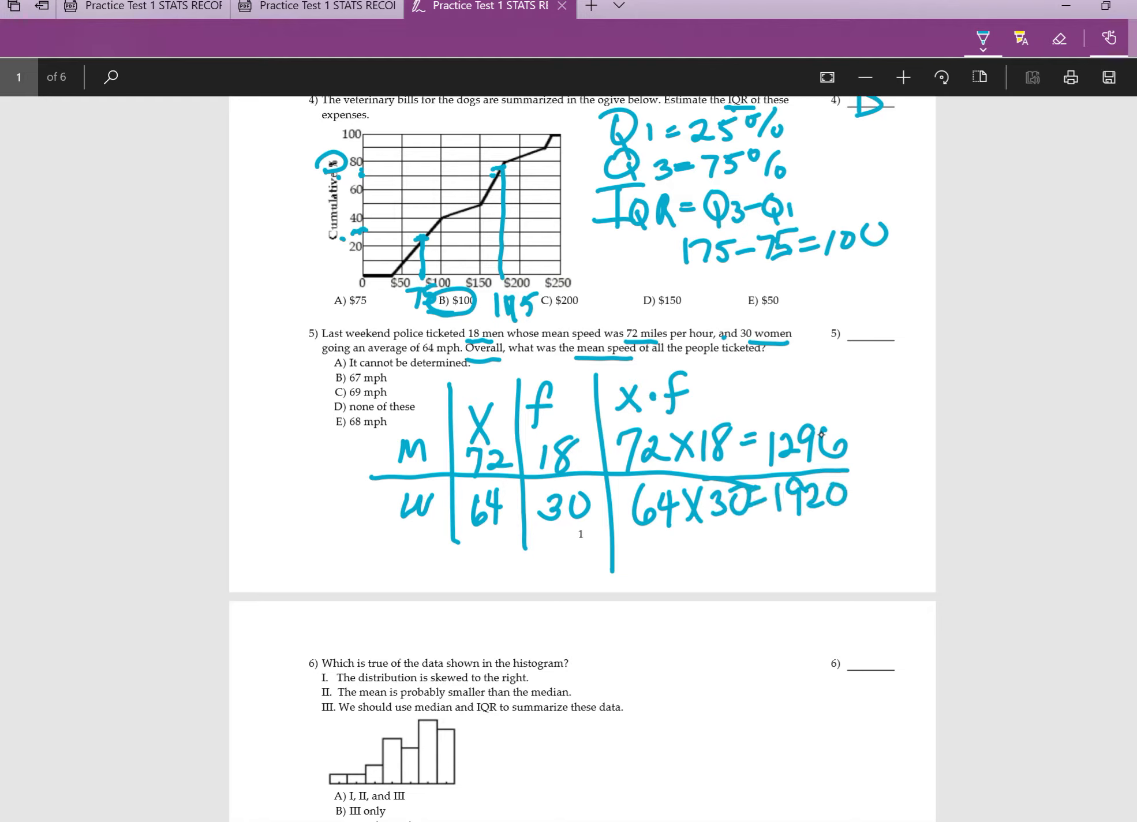
# - Rule a line under the table, write Σf=48, and total the products as 3216
pyautogui.click(406, 539)
pyautogui.moveTo(427, 535); pyautogui.dragTo(896, 511)
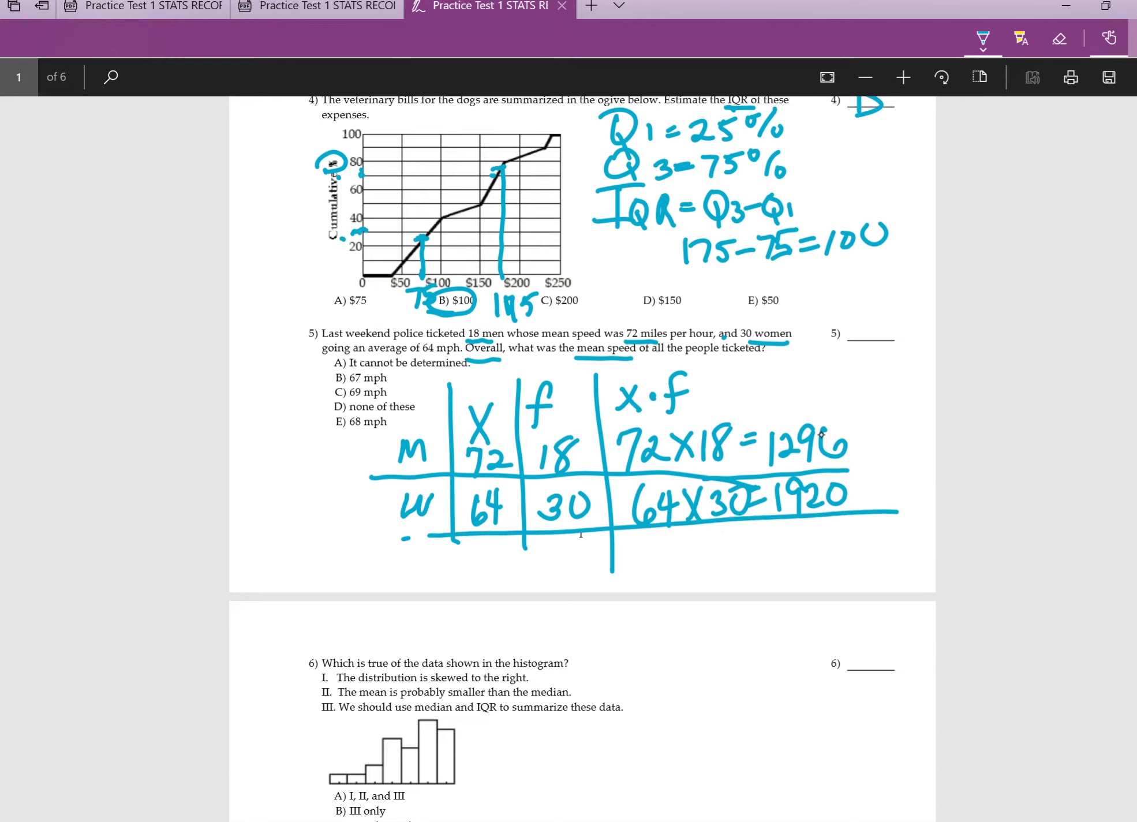
pyautogui.moveTo(545, 546)
pyautogui.mouseDown()
pyautogui.moveTo(517, 553)
pyautogui.moveTo(529, 560)
pyautogui.moveTo(510, 577)
pyautogui.moveTo(550, 585)
pyautogui.moveTo(552, 567)
pyautogui.mouseUp()
pyautogui.moveTo(564, 563)
pyautogui.mouseDown()
pyautogui.moveTo(598, 569)
pyautogui.moveTo(590, 587)
pyautogui.mouseUp()
pyautogui.moveTo(601, 547)
pyautogui.mouseDown()
pyautogui.moveTo(600, 583)
pyautogui.moveTo(607, 551)
pyautogui.mouseUp()
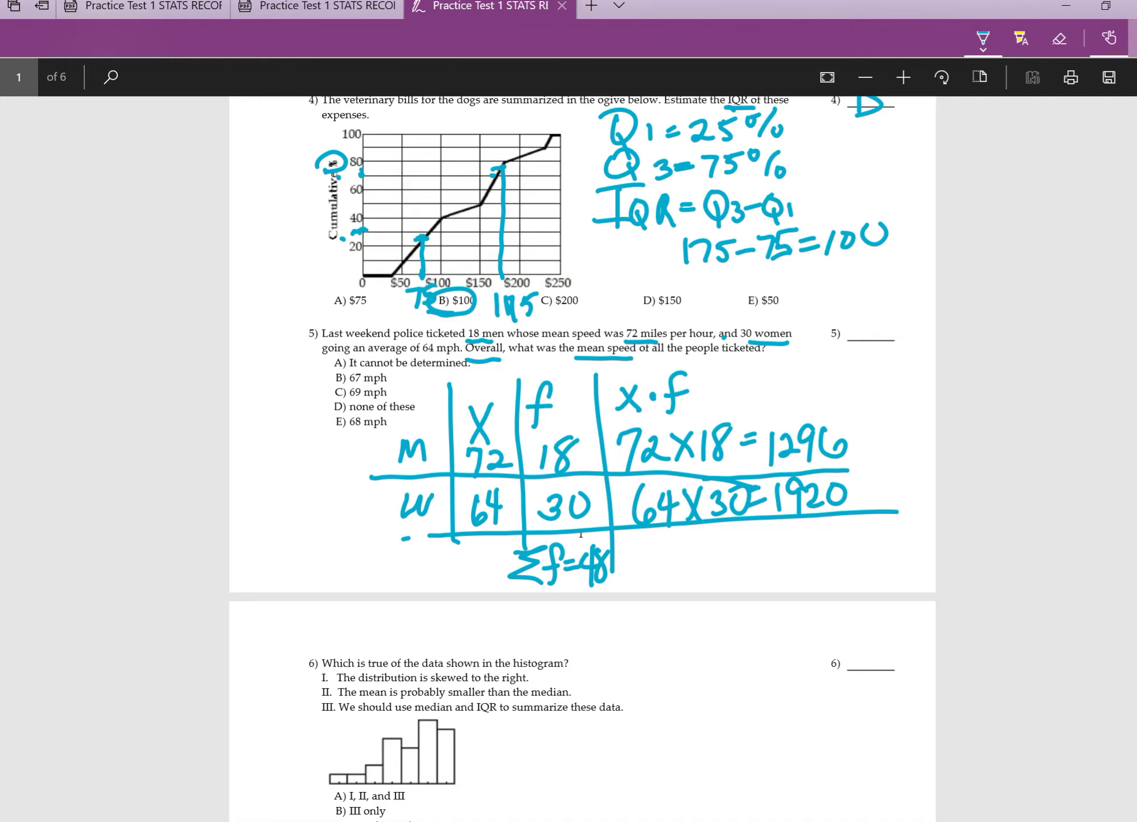
pyautogui.moveTo(777, 528)
pyautogui.mouseDown()
pyautogui.moveTo(795, 534)
pyautogui.moveTo(769, 549)
pyautogui.mouseUp()
pyautogui.moveTo(804, 531); pyautogui.dragTo(824, 546)
pyautogui.moveTo(839, 519); pyautogui.dragTo(830, 549)
pyautogui.moveTo(853, 519); pyautogui.dragTo(851, 548)
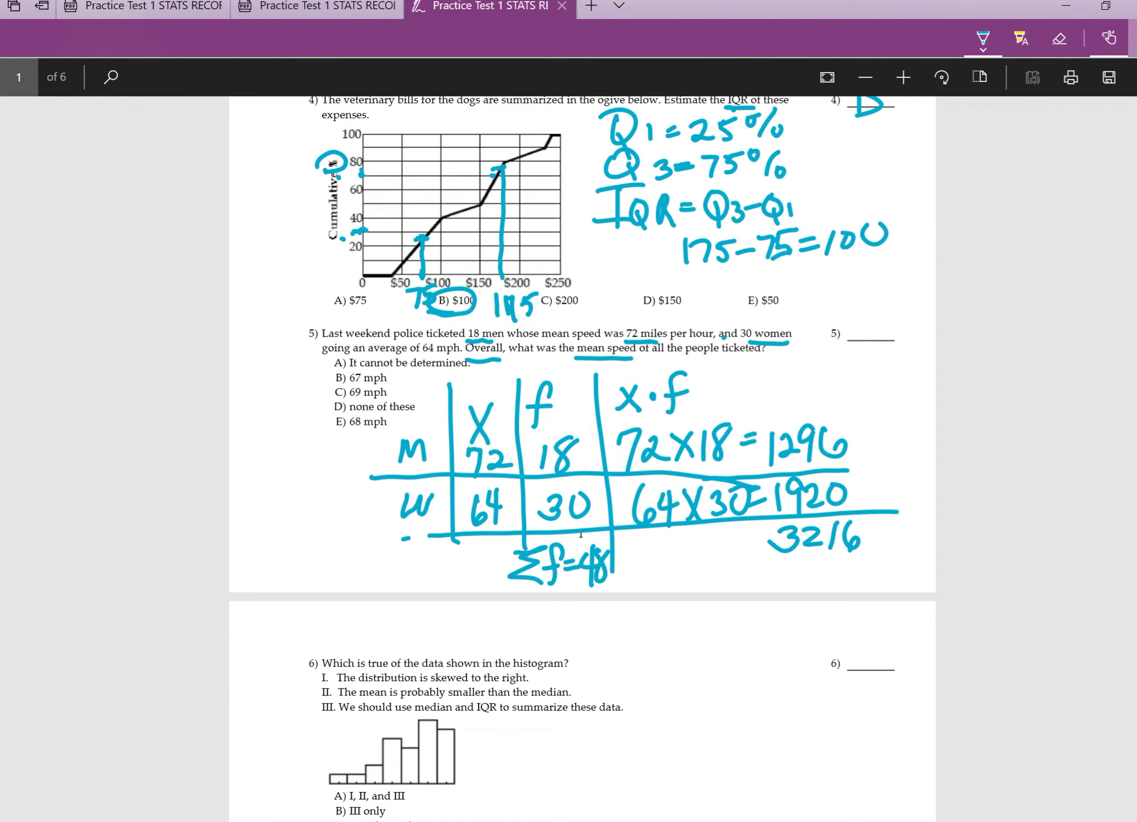
pyautogui.moveTo(907, 361); pyautogui.dragTo(911, 398)
# - Undo the stray sigma drawn in the margin
pyautogui.scroll(1, 822, 435)
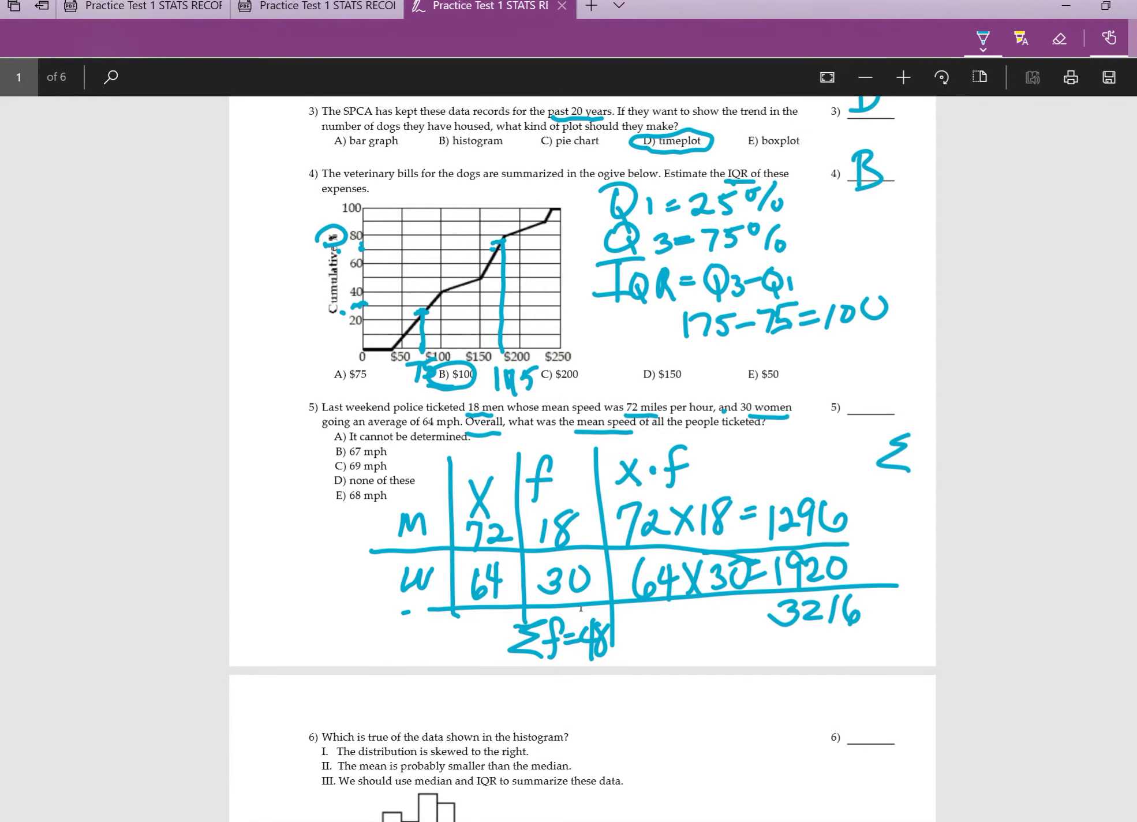
pyautogui.hotkey('ctrl', 'z')
pyautogui.scroll(-5, 821, 435)
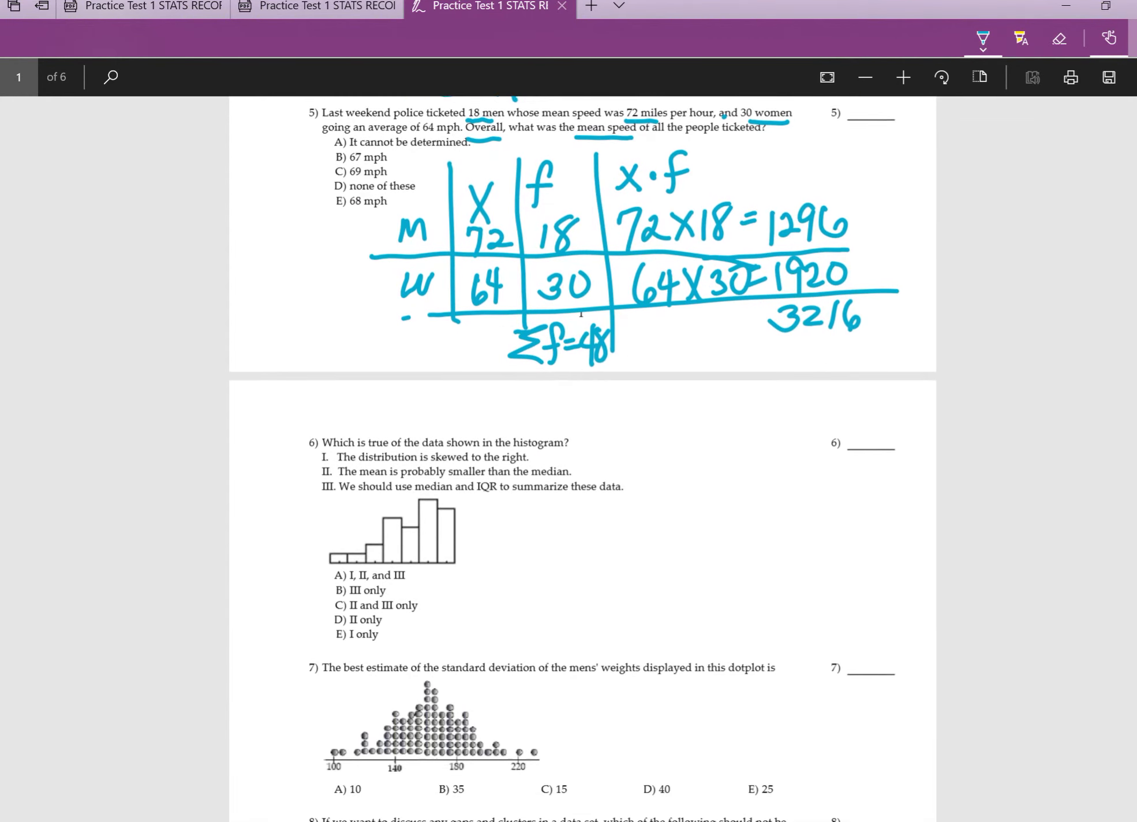
# - Write the weighted mean Σ(x·f)/Σf = 3216/48 below question 5's table
pyautogui.moveTo(670, 381)
pyautogui.mouseDown()
pyautogui.moveTo(645, 405)
pyautogui.moveTo(670, 410)
pyautogui.moveTo(692, 438)
pyautogui.moveTo(683, 449)
pyautogui.moveTo(697, 473)
pyautogui.moveTo(723, 471)
pyautogui.mouseUp()
pyautogui.scroll(1, 821, 435)
pyautogui.scroll(1, 821, 434)
pyautogui.moveTo(720, 445)
pyautogui.mouseDown()
pyautogui.moveTo(752, 442)
pyautogui.moveTo(731, 467)
pyautogui.moveTo(758, 446)
pyautogui.moveTo(755, 470)
pyautogui.moveTo(791, 451)
pyautogui.mouseUp()
pyautogui.click(723, 458)
pyautogui.moveTo(775, 461); pyautogui.dragTo(847, 457)
pyautogui.moveTo(645, 471)
pyautogui.mouseDown()
pyautogui.moveTo(756, 468)
pyautogui.moveTo(678, 491)
pyautogui.moveTo(697, 495)
pyautogui.mouseUp()
pyautogui.moveTo(706, 480)
pyautogui.mouseDown()
pyautogui.moveTo(714, 477)
pyautogui.moveTo(702, 504)
pyautogui.mouseUp()
pyautogui.moveTo(695, 492); pyautogui.dragTo(720, 484)
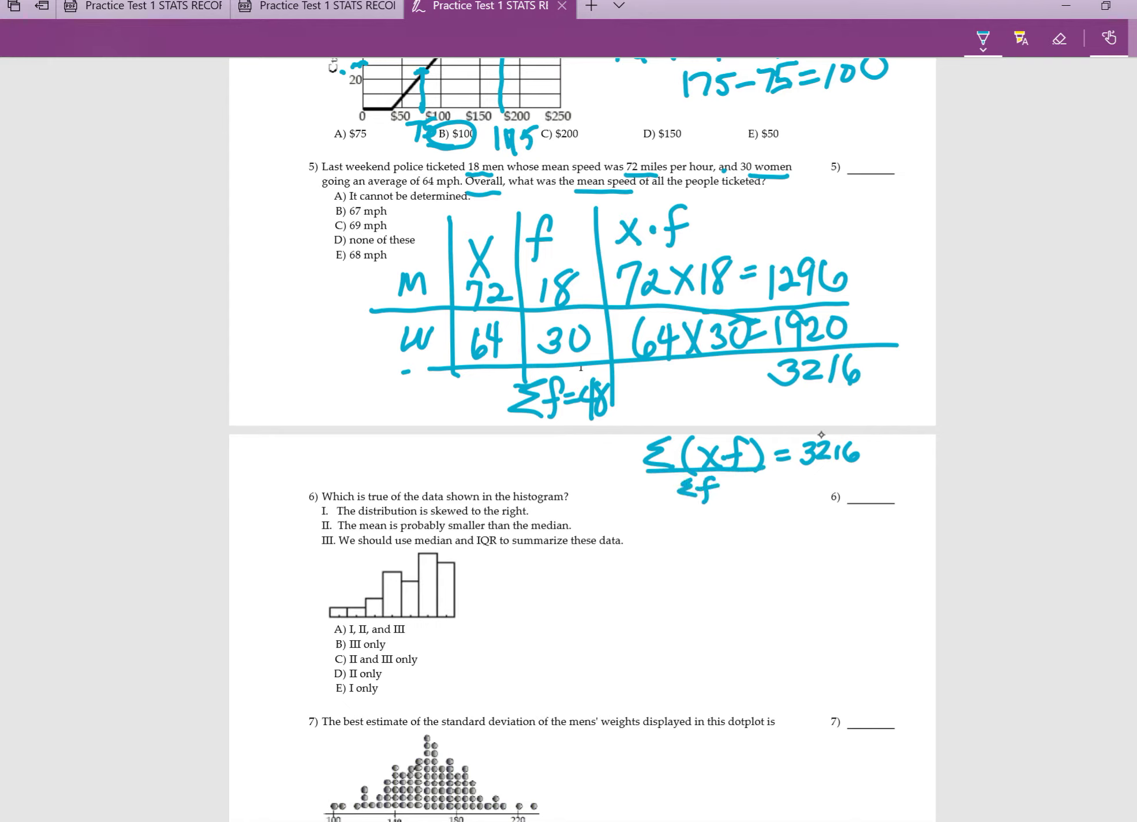
pyautogui.moveTo(883, 437)
pyautogui.mouseDown()
pyautogui.moveTo(859, 465)
pyautogui.moveTo(892, 458)
pyautogui.mouseUp()
pyautogui.moveTo(888, 445)
pyautogui.mouseDown()
pyautogui.moveTo(885, 471)
pyautogui.moveTo(904, 446)
pyautogui.mouseUp()
pyautogui.moveTo(895, 449); pyautogui.dragTo(894, 465)
# - Mark B) 67 mph and write B on answer blank 5
pyautogui.moveTo(319, 215); pyautogui.dragTo(335, 215)
pyautogui.moveTo(861, 147); pyautogui.dragTo(863, 179)
pyautogui.moveTo(852, 146)
pyautogui.mouseDown()
pyautogui.moveTo(866, 157)
pyautogui.moveTo(849, 173)
pyautogui.mouseUp()
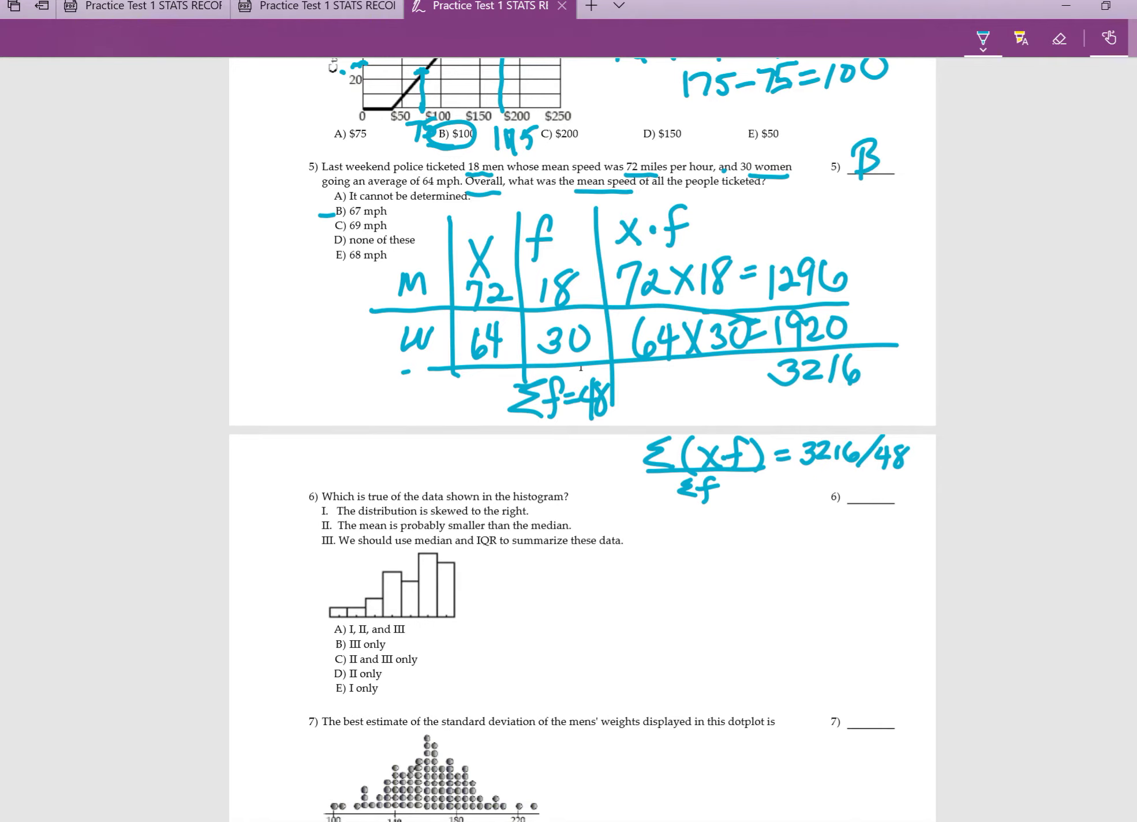
# - Sketch the distribution curve over question 6's histogram and mark statement I
pyautogui.scroll(-4, 583, 439)
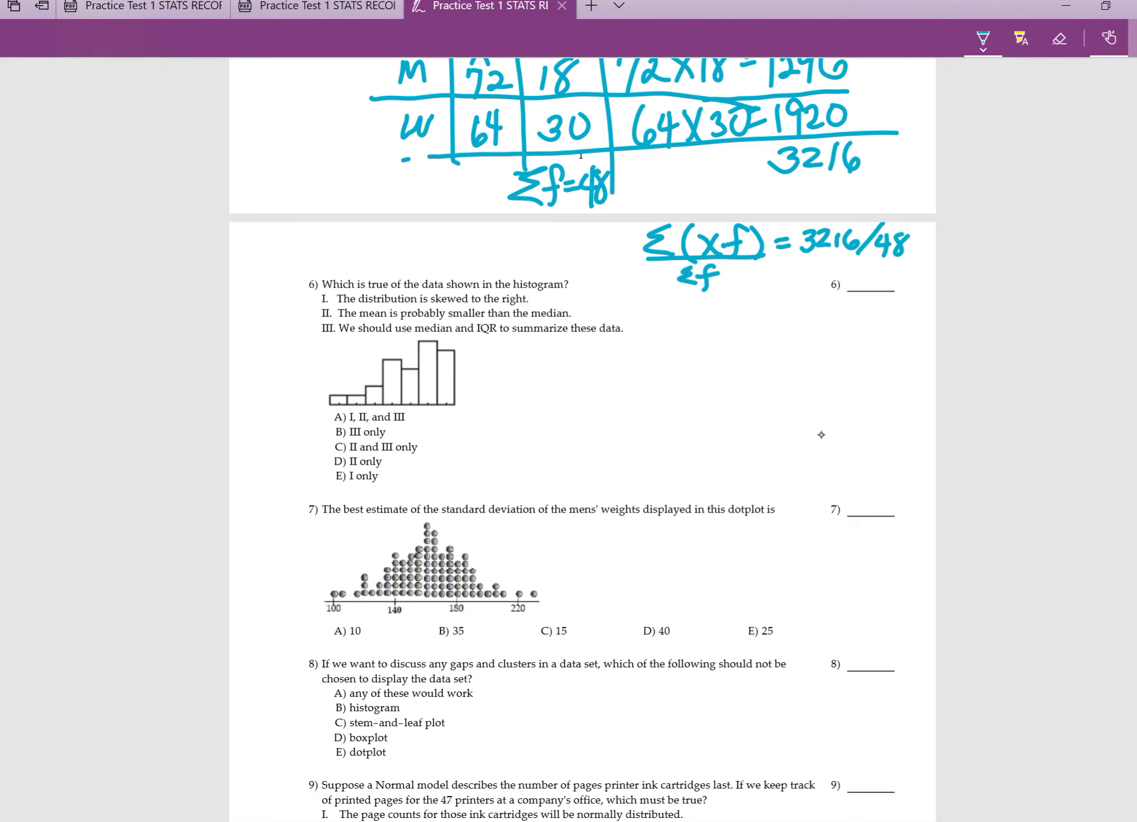
pyautogui.moveTo(457, 339)
pyautogui.mouseDown()
pyautogui.moveTo(409, 333)
pyautogui.moveTo(342, 391)
pyautogui.moveTo(309, 395)
pyautogui.mouseUp()
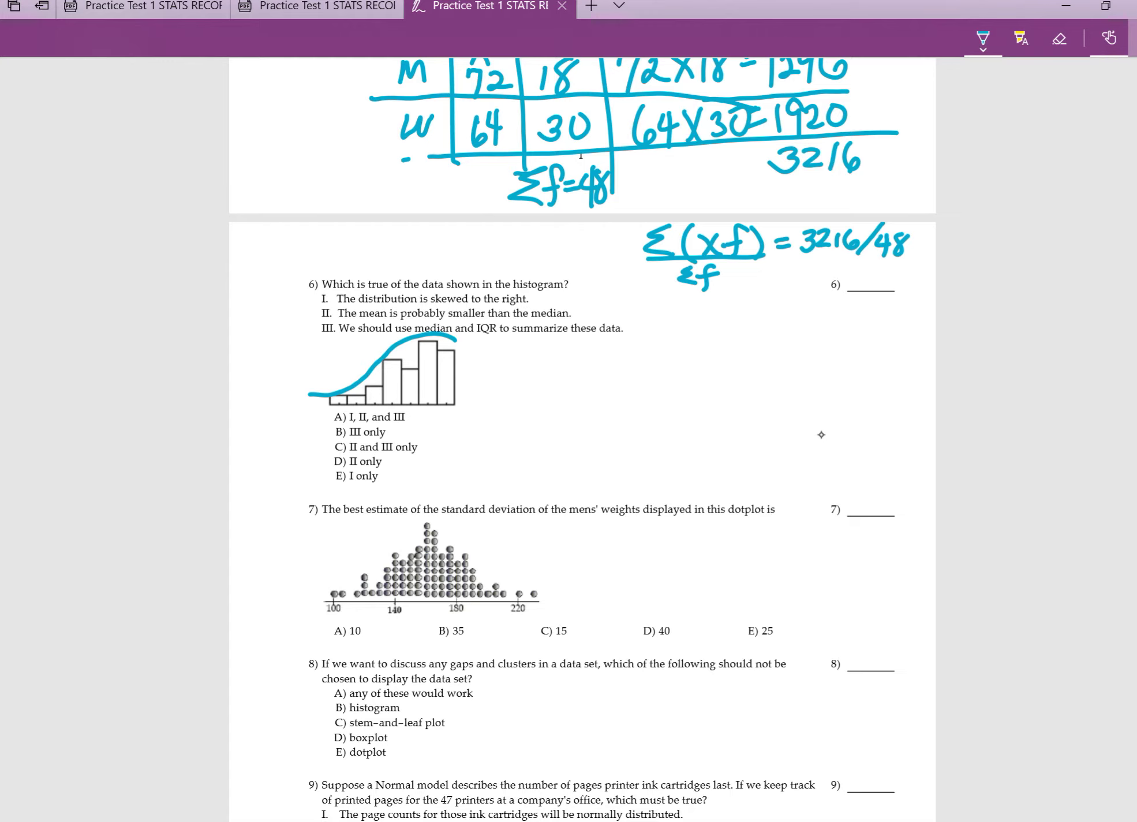
pyautogui.moveTo(469, 396); pyautogui.dragTo(465, 422)
pyautogui.moveTo(477, 386); pyautogui.dragTo(473, 420)
pyautogui.moveTo(466, 411); pyautogui.dragTo(488, 398)
pyautogui.moveTo(325, 298); pyautogui.dragTo(332, 295)
# - Label the mode, median M and mean x̄, tick statement II, and cross out options E and B
pyautogui.moveTo(463, 364)
pyautogui.mouseDown()
pyautogui.moveTo(466, 376)
pyautogui.moveTo(516, 355)
pyautogui.moveTo(555, 356)
pyautogui.mouseUp()
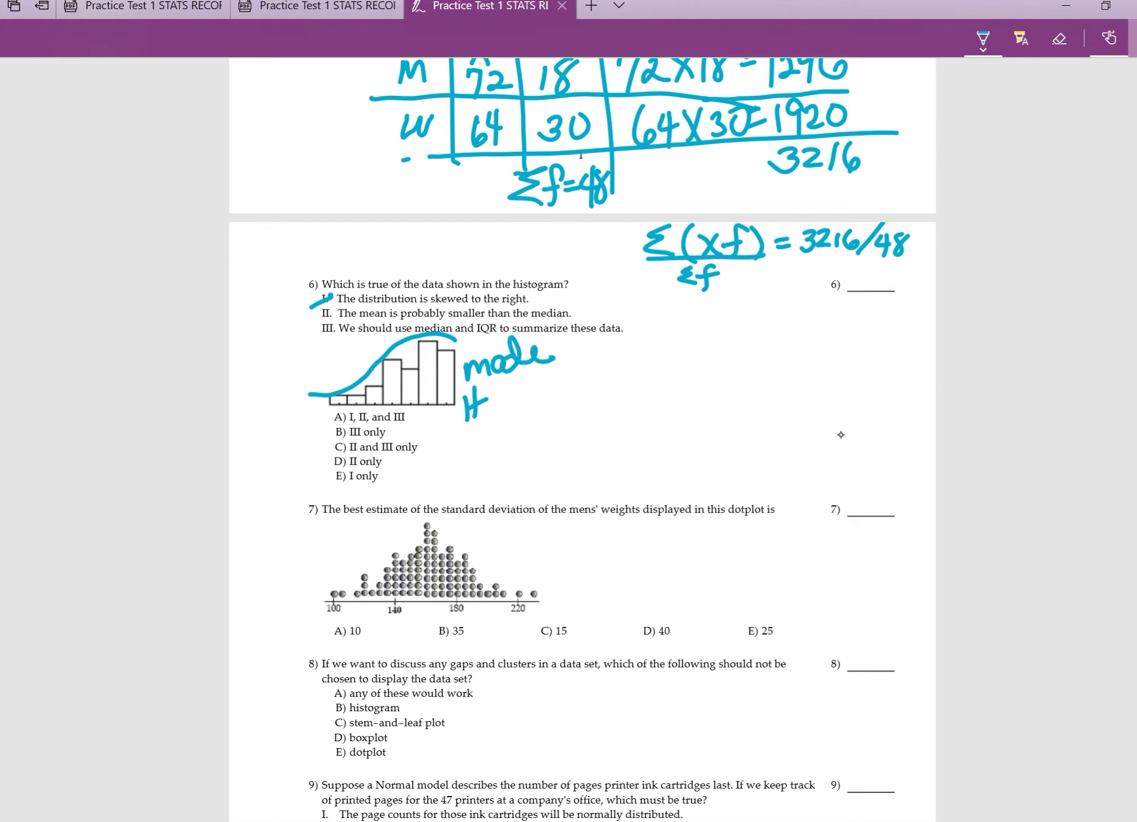
pyautogui.moveTo(426, 340)
pyautogui.mouseDown()
pyautogui.moveTo(408, 403)
pyautogui.moveTo(429, 386)
pyautogui.moveTo(444, 338)
pyautogui.moveTo(453, 414)
pyautogui.mouseUp()
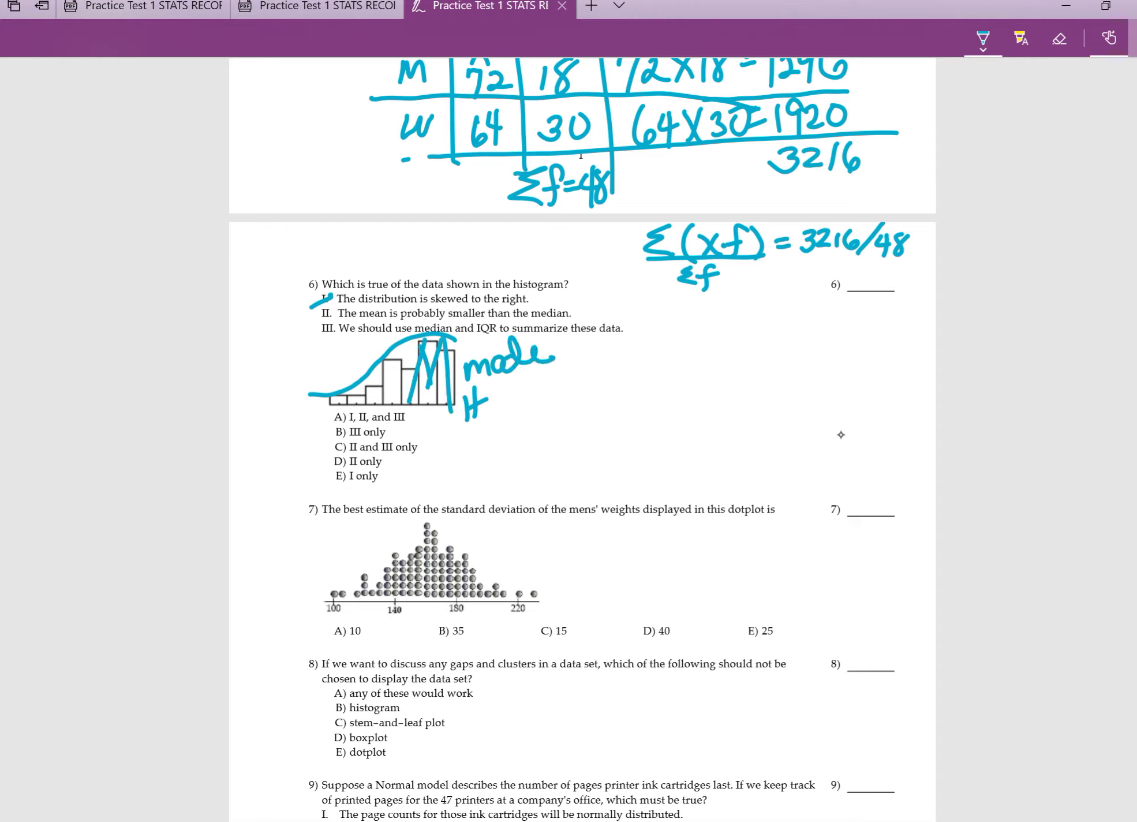
pyautogui.moveTo(373, 379)
pyautogui.mouseDown()
pyautogui.moveTo(390, 403)
pyautogui.moveTo(370, 410)
pyautogui.moveTo(394, 364)
pyautogui.mouseUp()
pyautogui.moveTo(567, 303); pyautogui.dragTo(606, 289)
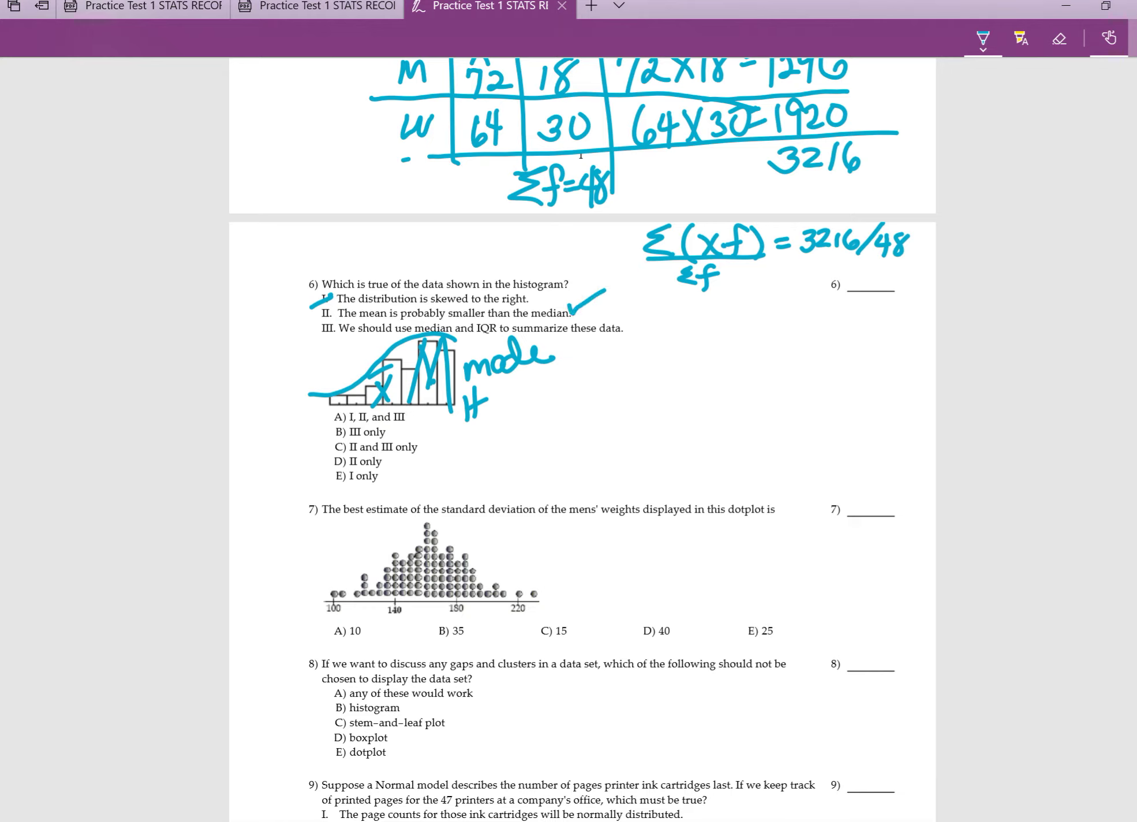
pyautogui.moveTo(346, 468); pyautogui.dragTo(315, 492)
pyautogui.moveTo(345, 425)
pyautogui.mouseDown()
pyautogui.moveTo(321, 439)
pyautogui.moveTo(324, 425)
pyautogui.mouseUp()
pyautogui.click(399, 462)
# - Tick statement III and option C) II and III only, and write C as question 6's answer
pyautogui.moveTo(627, 321); pyautogui.dragTo(654, 308)
pyautogui.moveTo(426, 440)
pyautogui.mouseDown()
pyautogui.moveTo(430, 452)
pyautogui.moveTo(461, 436)
pyautogui.mouseUp()
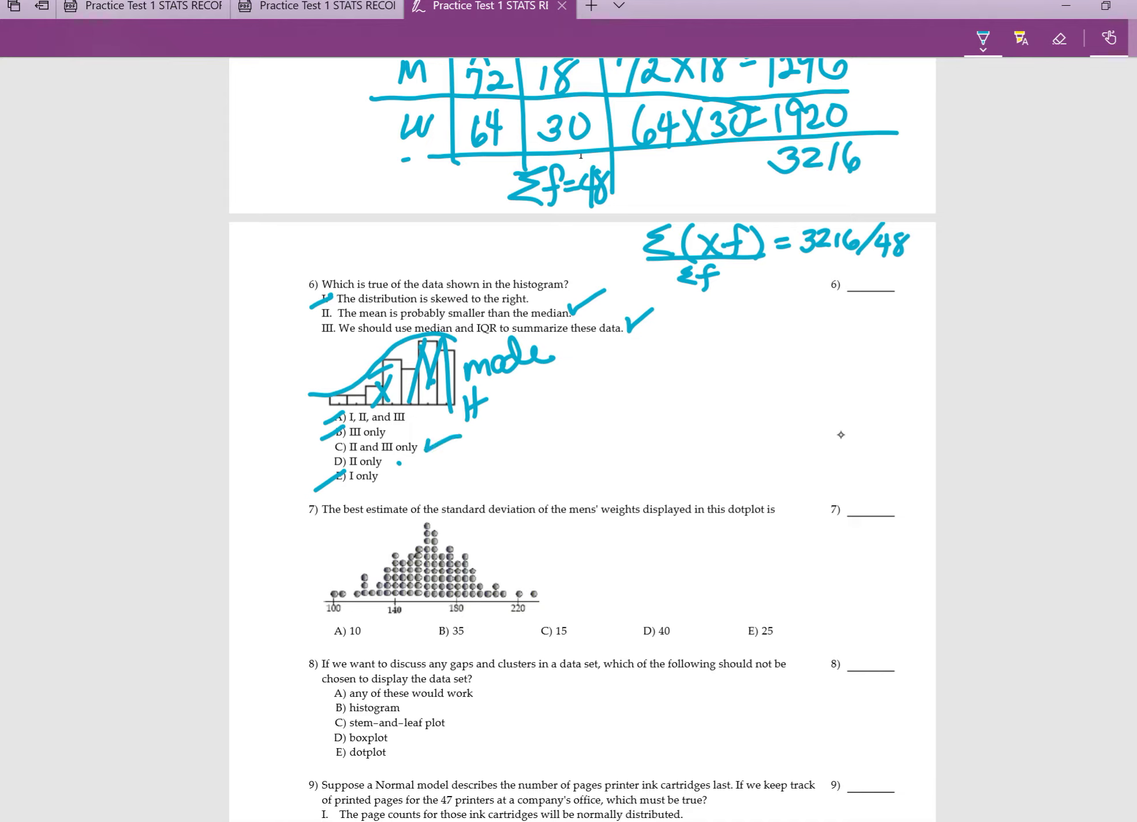
pyautogui.moveTo(881, 266)
pyautogui.mouseDown()
pyautogui.moveTo(868, 279)
pyautogui.moveTo(898, 286)
pyautogui.mouseUp()
# - Draw a heart containing x̄ and a second split heart labelled M IQR
pyautogui.moveTo(626, 466)
pyautogui.mouseDown()
pyautogui.moveTo(598, 454)
pyautogui.moveTo(623, 401)
pyautogui.moveTo(672, 429)
pyautogui.moveTo(617, 471)
pyautogui.mouseUp()
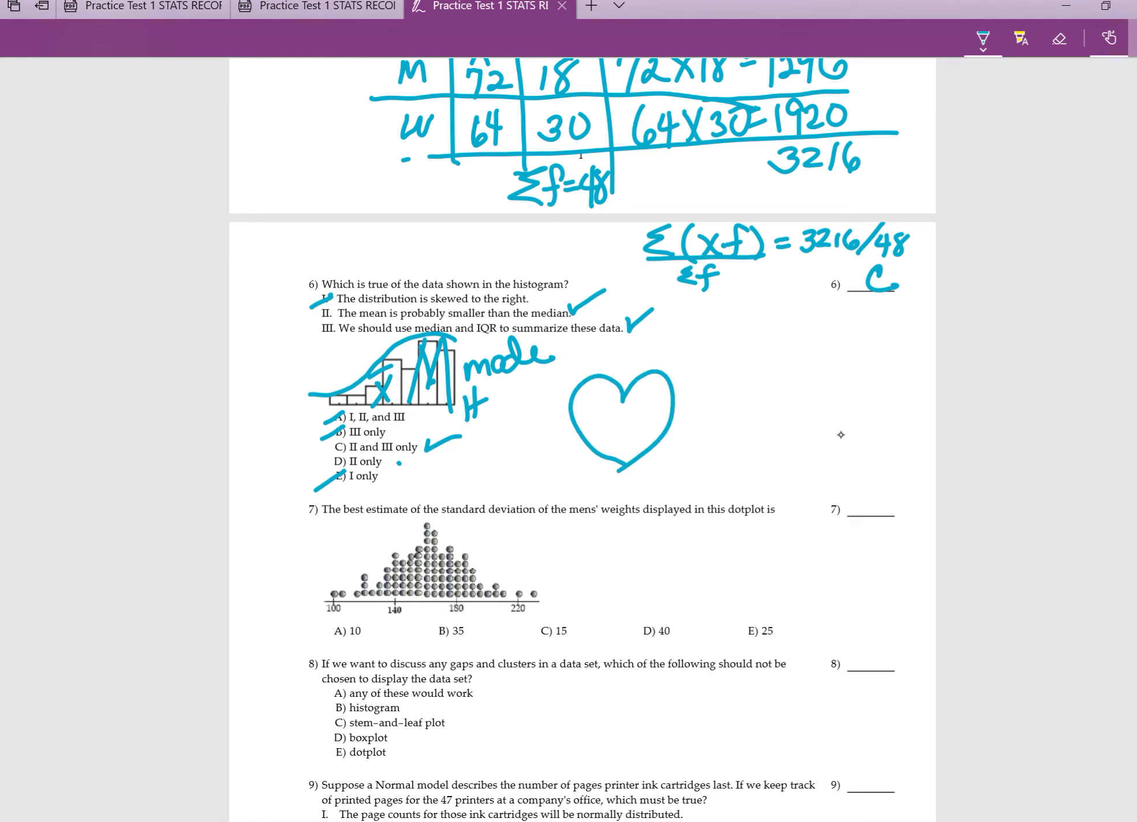
pyautogui.moveTo(600, 408)
pyautogui.mouseDown()
pyautogui.moveTo(619, 425)
pyautogui.moveTo(606, 427)
pyautogui.moveTo(614, 397)
pyautogui.moveTo(615, 444)
pyautogui.moveTo(639, 434)
pyautogui.mouseUp()
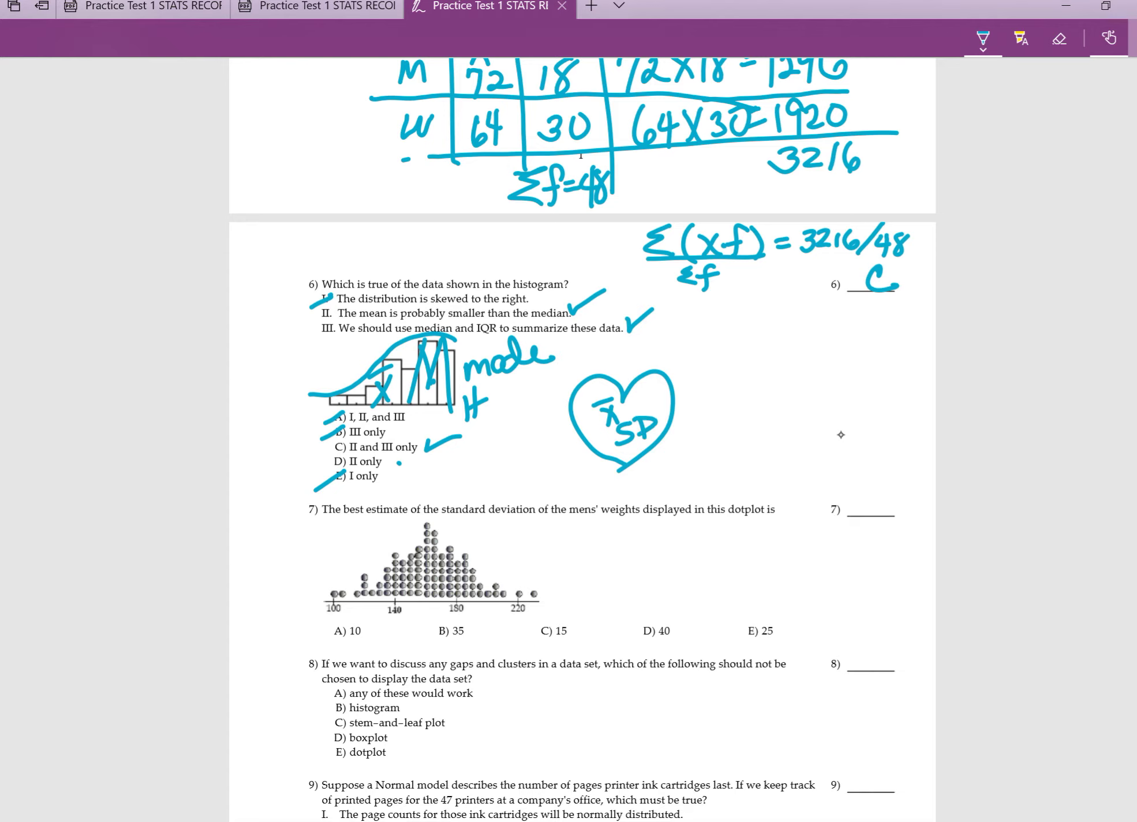
pyautogui.moveTo(782, 456)
pyautogui.mouseDown()
pyautogui.moveTo(762, 446)
pyautogui.moveTo(744, 403)
pyautogui.moveTo(780, 387)
pyautogui.moveTo(795, 457)
pyautogui.moveTo(860, 375)
pyautogui.moveTo(894, 384)
pyautogui.moveTo(818, 459)
pyautogui.mouseUp()
pyautogui.moveTo(786, 329)
pyautogui.mouseDown()
pyautogui.moveTo(788, 363)
pyautogui.moveTo(818, 333)
pyautogui.moveTo(819, 358)
pyautogui.moveTo(858, 359)
pyautogui.mouseUp()
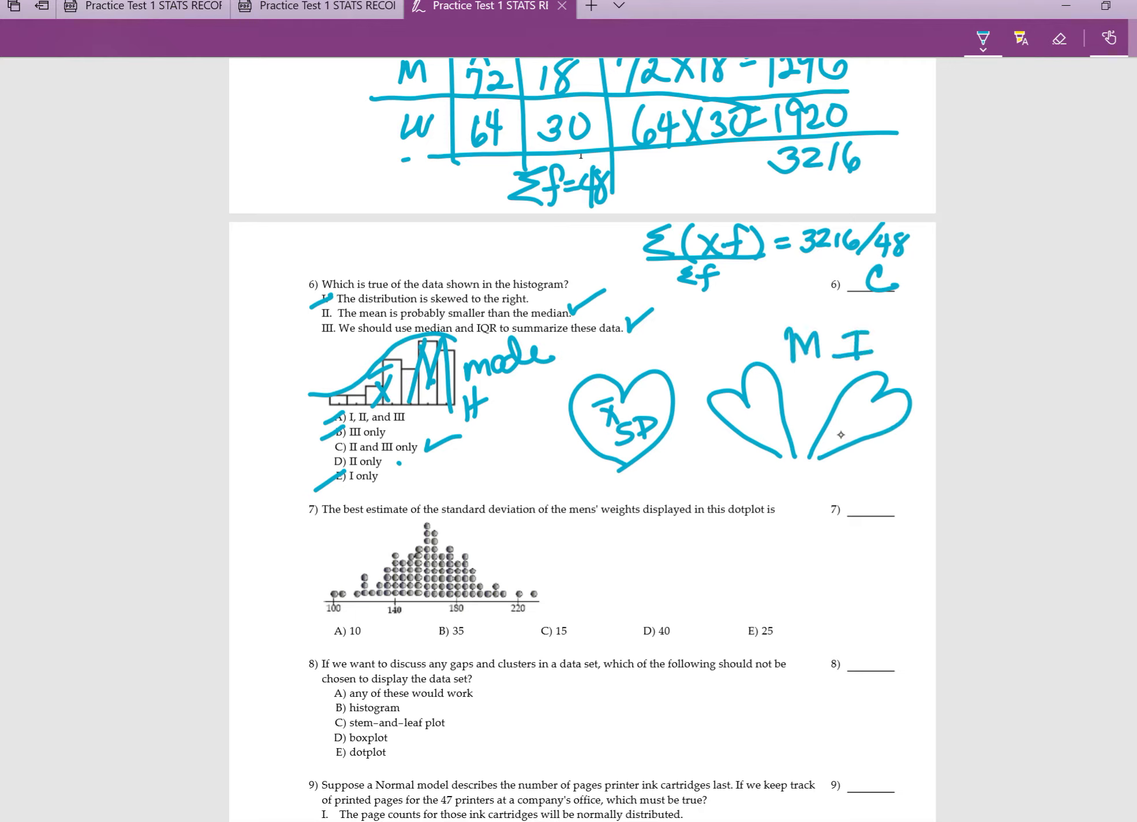
pyautogui.moveTo(877, 331)
pyautogui.mouseDown()
pyautogui.moveTo(869, 353)
pyautogui.moveTo(881, 359)
pyautogui.moveTo(894, 341)
pyautogui.moveTo(909, 358)
pyautogui.mouseUp()
# - Write 'Robust' above the M IQR label and close the right heart's bottom point
pyautogui.moveTo(800, 299); pyautogui.dragTo(799, 331)
pyautogui.moveTo(801, 302); pyautogui.dragTo(812, 325)
pyautogui.moveTo(826, 314)
pyautogui.mouseDown()
pyautogui.moveTo(811, 327)
pyautogui.moveTo(831, 318)
pyautogui.mouseUp()
pyautogui.moveTo(835, 292); pyautogui.dragTo(834, 330)
pyautogui.moveTo(836, 321)
pyautogui.mouseDown()
pyautogui.moveTo(894, 330)
pyautogui.moveTo(902, 309)
pyautogui.mouseUp()
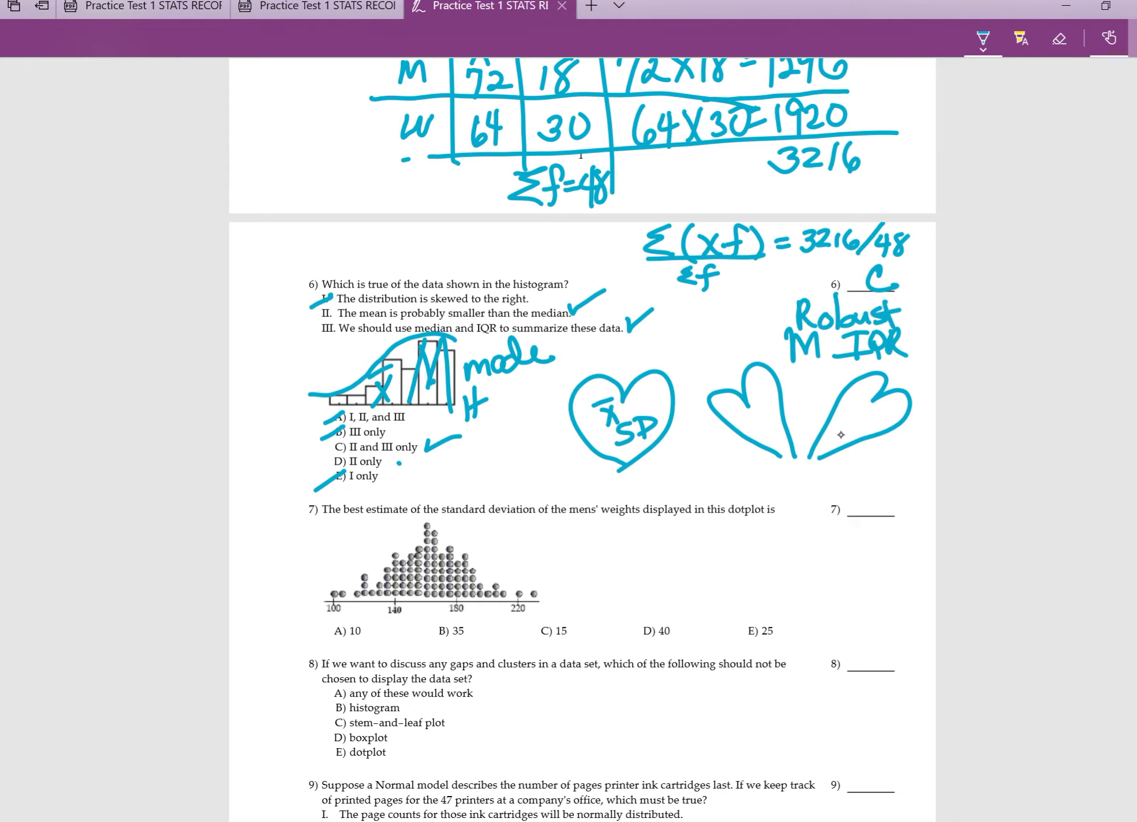
pyautogui.moveTo(812, 443); pyautogui.dragTo(800, 468)
pyautogui.moveTo(800, 467)
pyautogui.mouseDown()
pyautogui.moveTo(829, 450)
pyautogui.moveTo(798, 473)
pyautogui.mouseUp()
# - Write 'malleable' beside the mean-and-SD heart and dot a bullet before 'Robust'
pyautogui.moveTo(584, 426)
pyautogui.mouseDown()
pyautogui.moveTo(565, 456)
pyautogui.moveTo(586, 448)
pyautogui.mouseUp()
pyautogui.moveTo(543, 495)
pyautogui.mouseDown()
pyautogui.moveTo(564, 473)
pyautogui.moveTo(577, 494)
pyautogui.mouseUp()
pyautogui.moveTo(586, 474)
pyautogui.mouseDown()
pyautogui.moveTo(617, 465)
pyautogui.moveTo(622, 478)
pyautogui.moveTo(668, 469)
pyautogui.moveTo(695, 446)
pyautogui.moveTo(711, 470)
pyautogui.mouseUp()
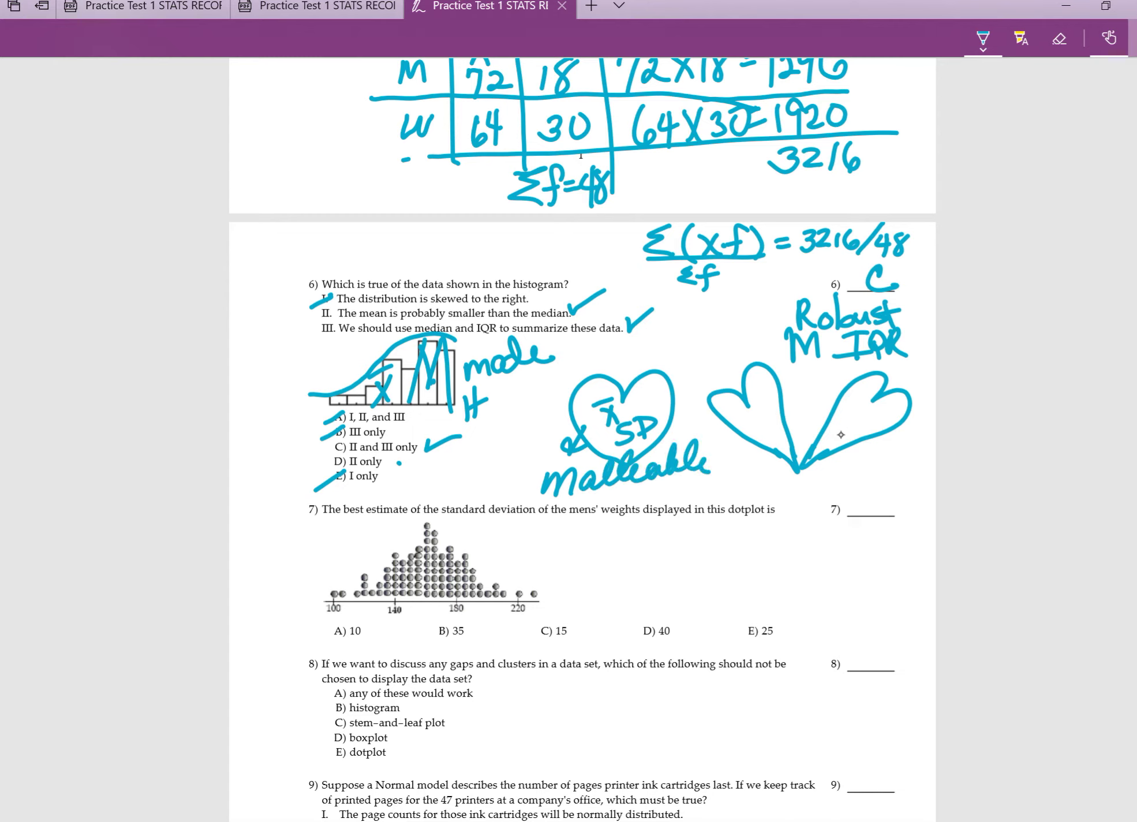
pyautogui.click(776, 317)
pyautogui.scroll(-2, 841, 434)
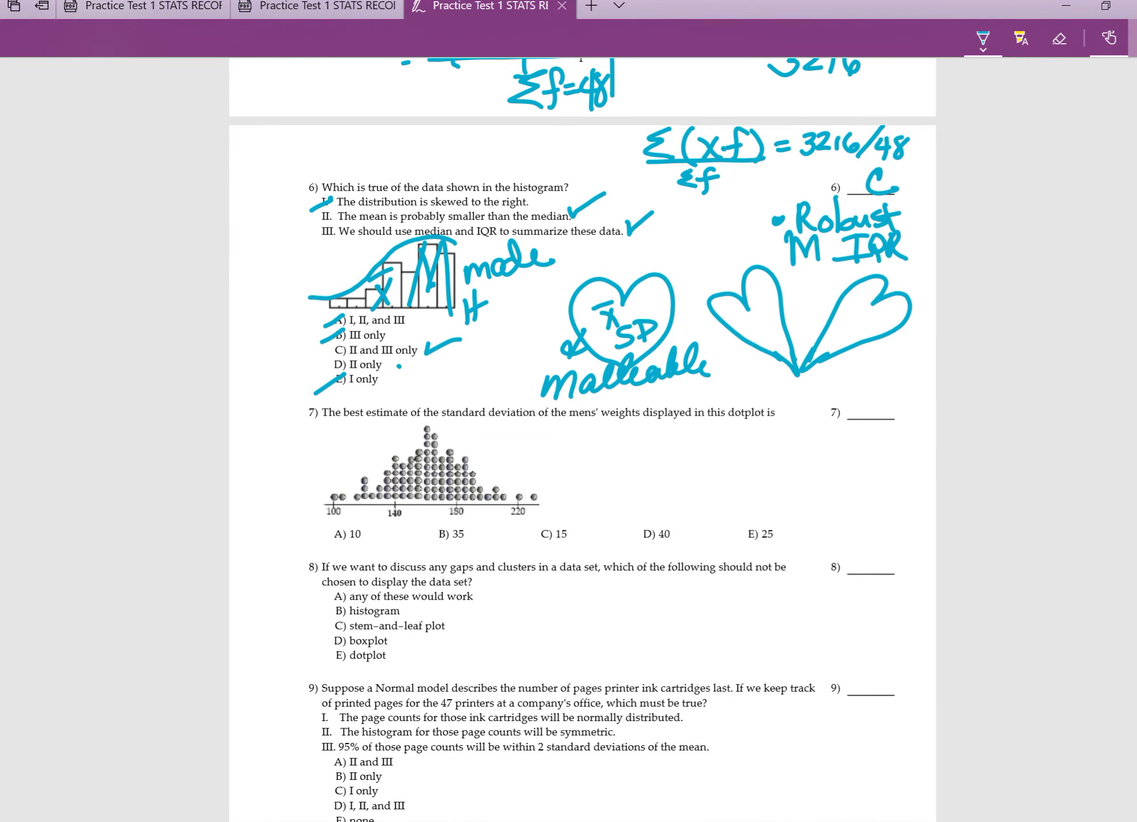
# - Mark the dotplot's range, circling the outliers and drawing boundary lines at its minimum and maximum
pyautogui.scroll(-2, 582, 439)
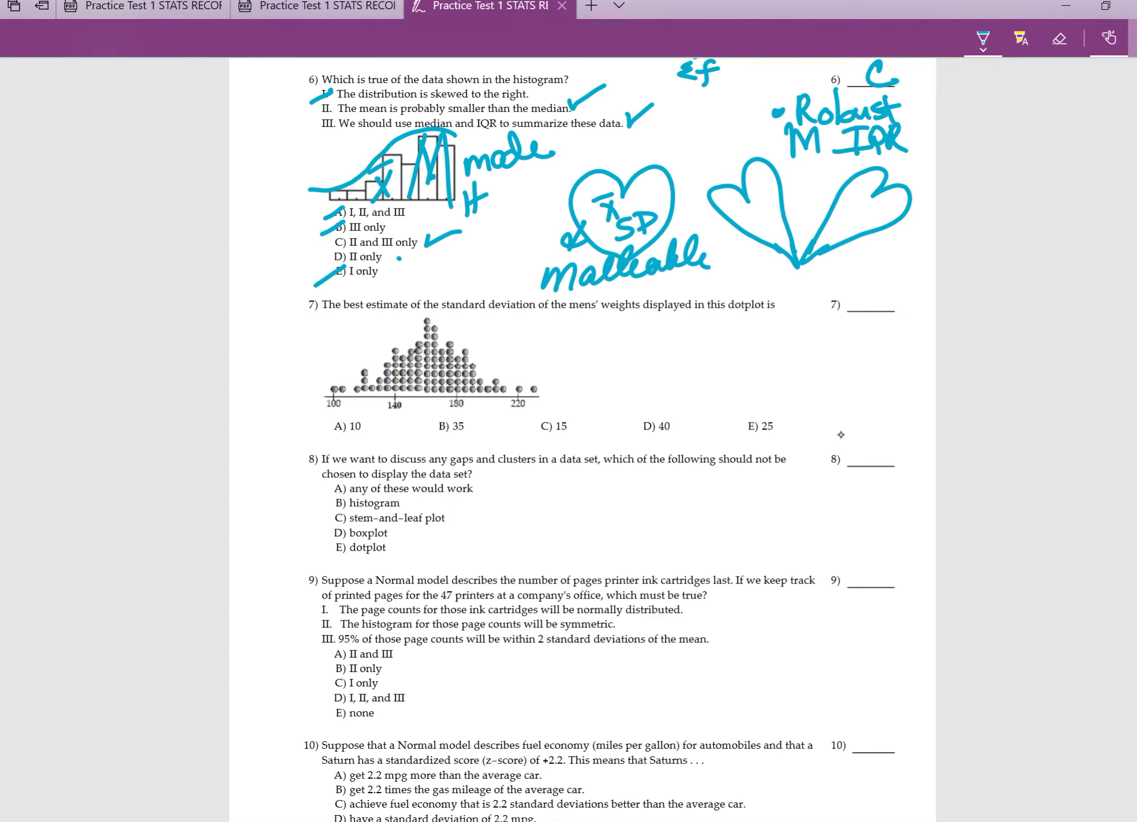
pyautogui.moveTo(344, 389)
pyautogui.mouseDown()
pyautogui.moveTo(397, 409)
pyautogui.moveTo(407, 391)
pyautogui.moveTo(407, 409)
pyautogui.moveTo(421, 390)
pyautogui.moveTo(473, 391)
pyautogui.moveTo(473, 404)
pyautogui.moveTo(491, 399)
pyautogui.moveTo(505, 418)
pyautogui.mouseUp()
pyautogui.moveTo(544, 374)
pyautogui.mouseDown()
pyautogui.moveTo(516, 381)
pyautogui.moveTo(542, 373)
pyautogui.mouseUp()
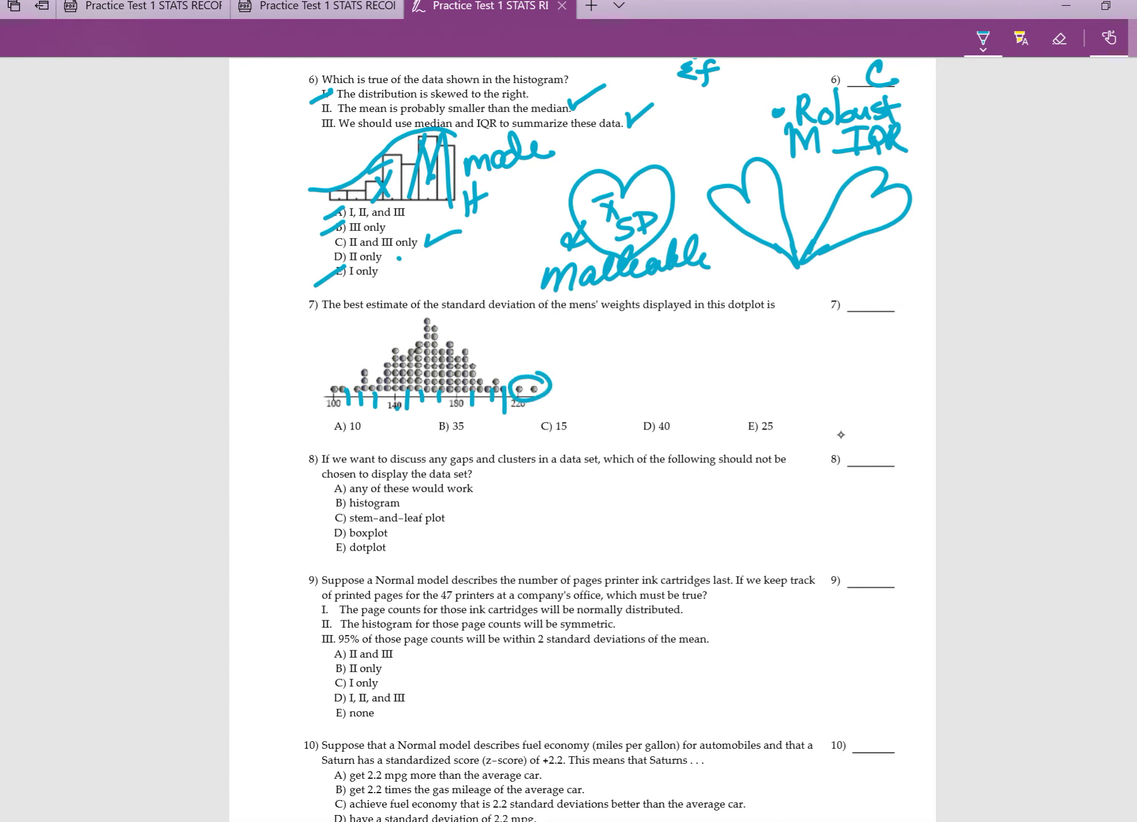
pyautogui.moveTo(352, 340); pyautogui.dragTo(348, 434)
pyautogui.moveTo(504, 333); pyautogui.dragTo(507, 431)
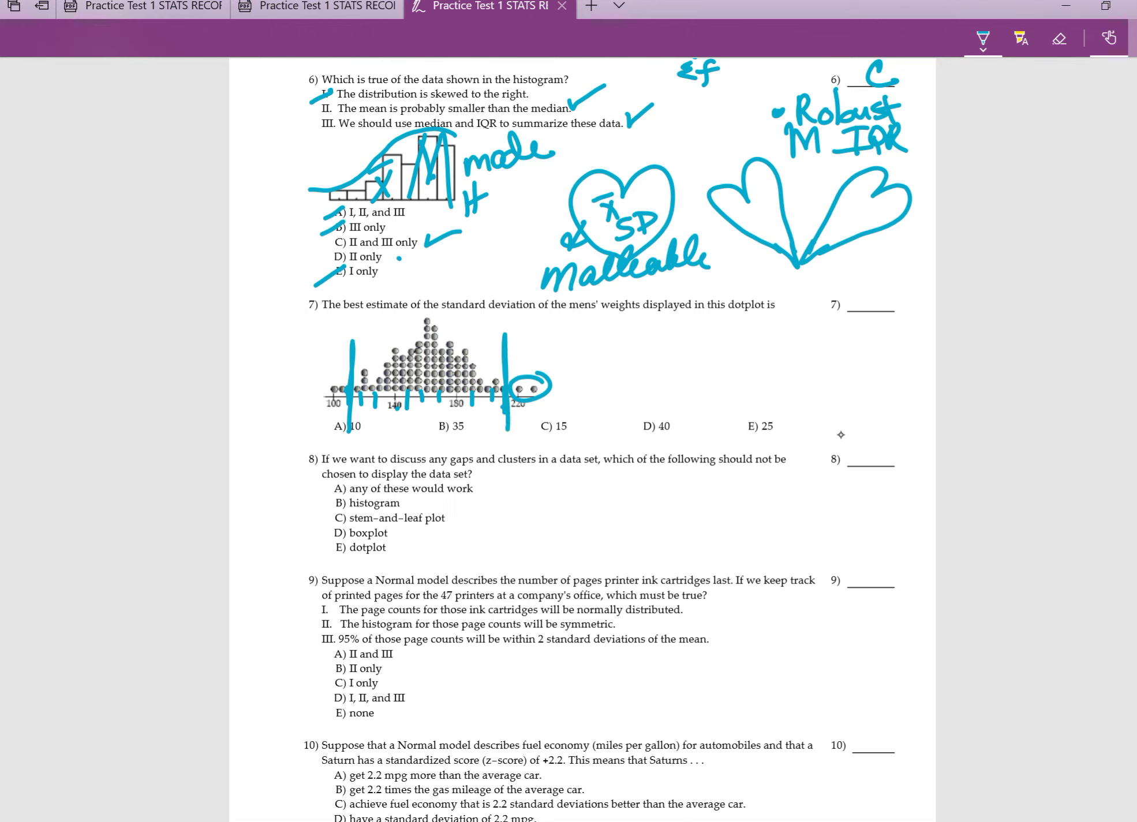
# - Write the subtraction 210 − 110 = 100 beside the dotplot
pyautogui.moveTo(590, 345); pyautogui.dragTo(588, 369)
pyautogui.moveTo(598, 344); pyautogui.dragTo(597, 370)
pyautogui.moveTo(611, 344)
pyautogui.mouseDown()
pyautogui.moveTo(579, 338)
pyautogui.moveTo(594, 331)
pyautogui.mouseUp()
pyautogui.moveTo(606, 312)
pyautogui.mouseDown()
pyautogui.moveTo(603, 332)
pyautogui.moveTo(617, 316)
pyautogui.mouseUp()
pyautogui.moveTo(572, 380); pyautogui.dragTo(653, 363)
pyautogui.moveTo(561, 365)
pyautogui.mouseDown()
pyautogui.moveTo(576, 360)
pyautogui.moveTo(597, 396)
pyautogui.mouseUp()
pyautogui.moveTo(614, 381); pyautogui.dragTo(613, 381)
pyautogui.moveTo(632, 374); pyautogui.dragTo(630, 375)
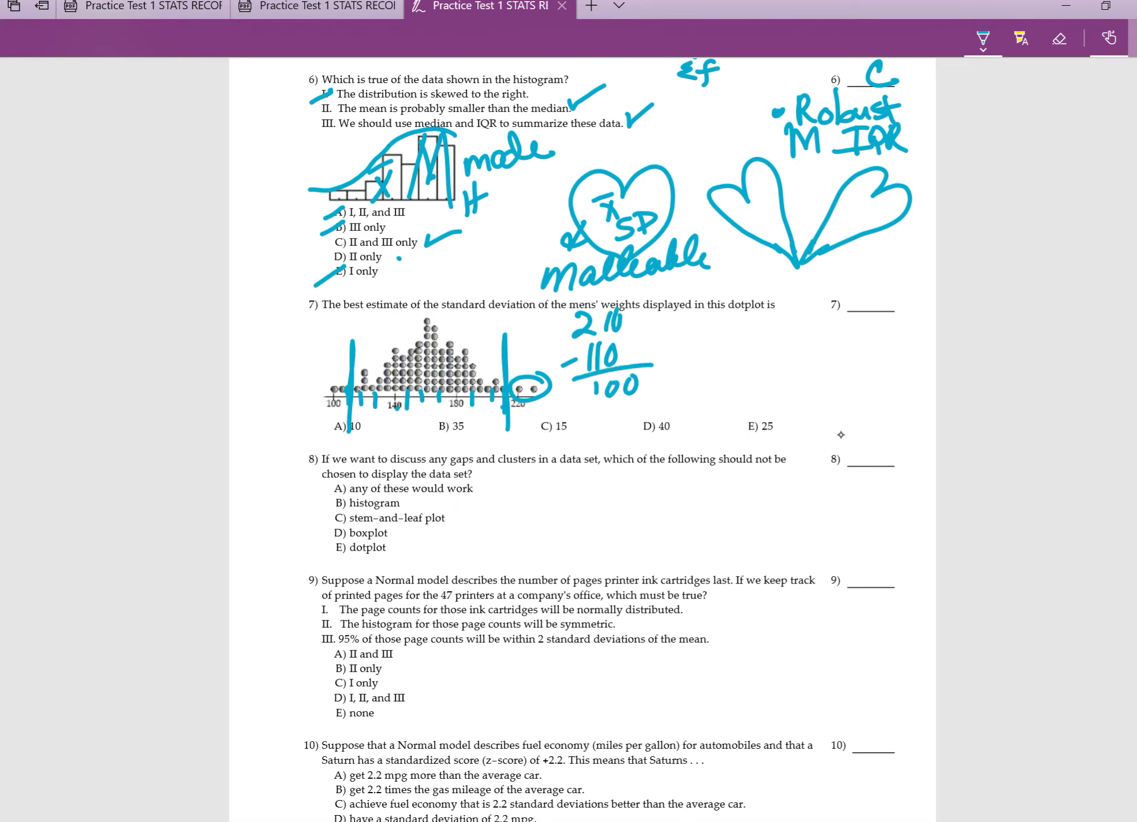
# - Write Range/4 = 100/4, circle E) 25, and enter E on question 7's answer line
pyautogui.moveTo(694, 328); pyautogui.dragTo(692, 354)
pyautogui.moveTo(692, 324)
pyautogui.mouseDown()
pyautogui.moveTo(716, 349)
pyautogui.moveTo(761, 344)
pyautogui.moveTo(763, 355)
pyautogui.moveTo(791, 315)
pyautogui.moveTo(690, 357)
pyautogui.moveTo(751, 360)
pyautogui.mouseUp()
pyautogui.moveTo(749, 362)
pyautogui.mouseDown()
pyautogui.moveTo(748, 384)
pyautogui.moveTo(803, 349)
pyautogui.moveTo(808, 358)
pyautogui.moveTo(840, 318)
pyautogui.moveTo(870, 334)
pyautogui.mouseUp()
pyautogui.moveTo(841, 346); pyautogui.dragTo(855, 356)
pyautogui.moveTo(848, 341); pyautogui.dragTo(843, 375)
pyautogui.moveTo(771, 404)
pyautogui.mouseDown()
pyautogui.moveTo(761, 445)
pyautogui.moveTo(752, 405)
pyautogui.mouseUp()
pyautogui.moveTo(872, 269)
pyautogui.mouseDown()
pyautogui.moveTo(843, 300)
pyautogui.moveTo(878, 311)
pyautogui.mouseUp()
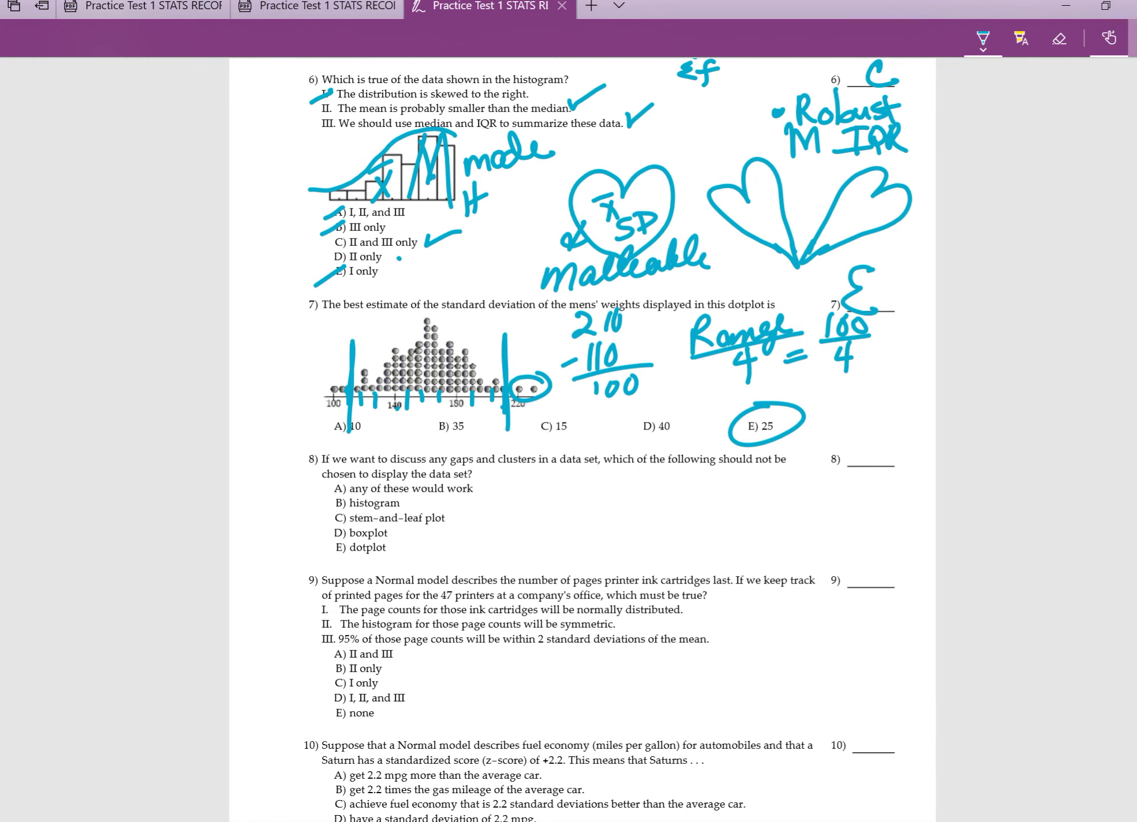
pyautogui.scroll(-3, 581, 439)
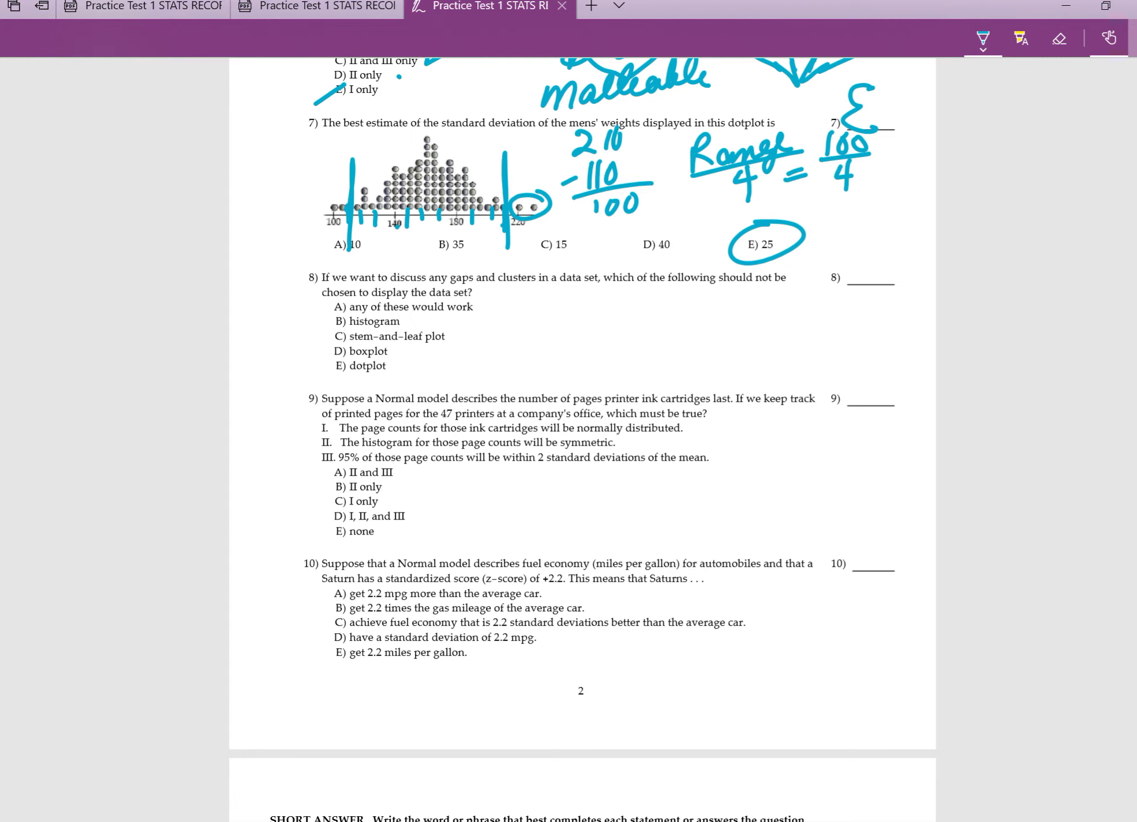
pyautogui.scroll(-1, 582, 438)
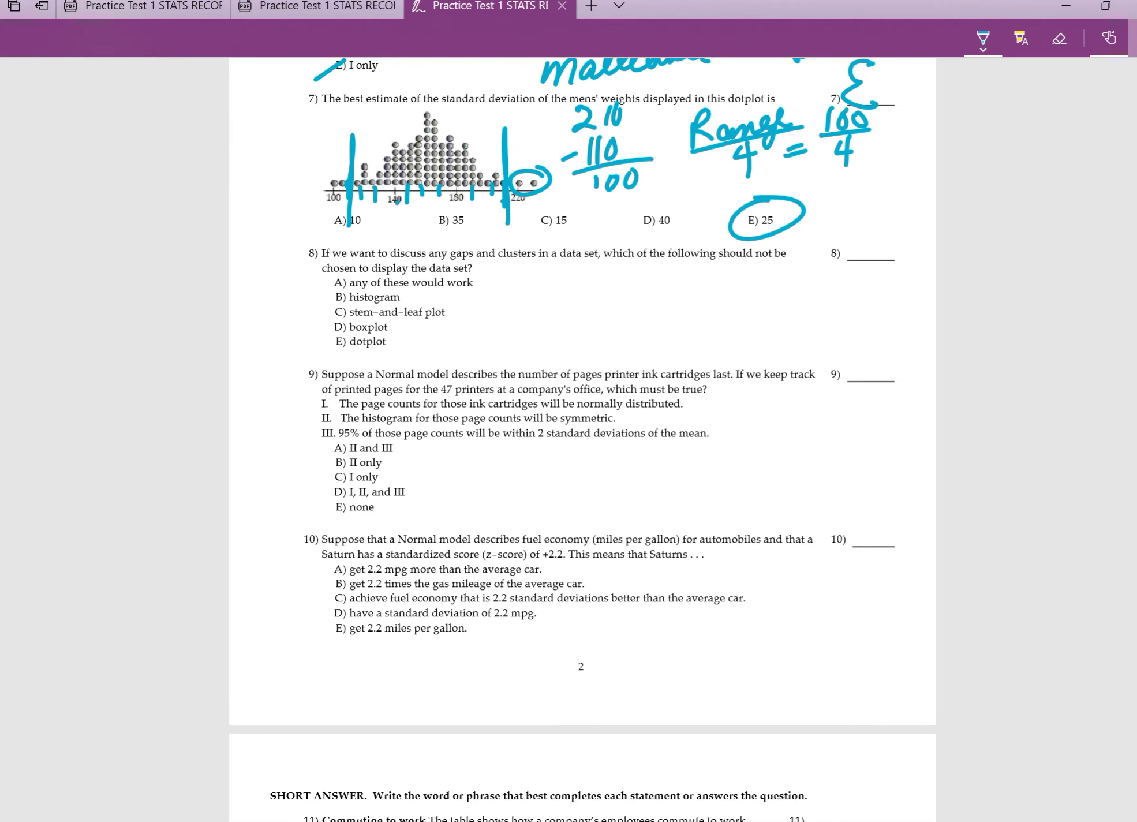
pyautogui.moveTo(645, 376); pyautogui.dragTo(568, 431)
pyautogui.hotkey('ctrl', 'z')
# - Underline 'gaps' and tick histogram, stem-and-leaf plot and dotplot as suitable displays
pyautogui.moveTo(449, 261); pyautogui.dragTo(539, 265)
pyautogui.moveTo(763, 238)
pyautogui.mouseDown()
pyautogui.moveTo(754, 248)
pyautogui.moveTo(768, 268)
pyautogui.moveTo(782, 261)
pyautogui.mouseUp()
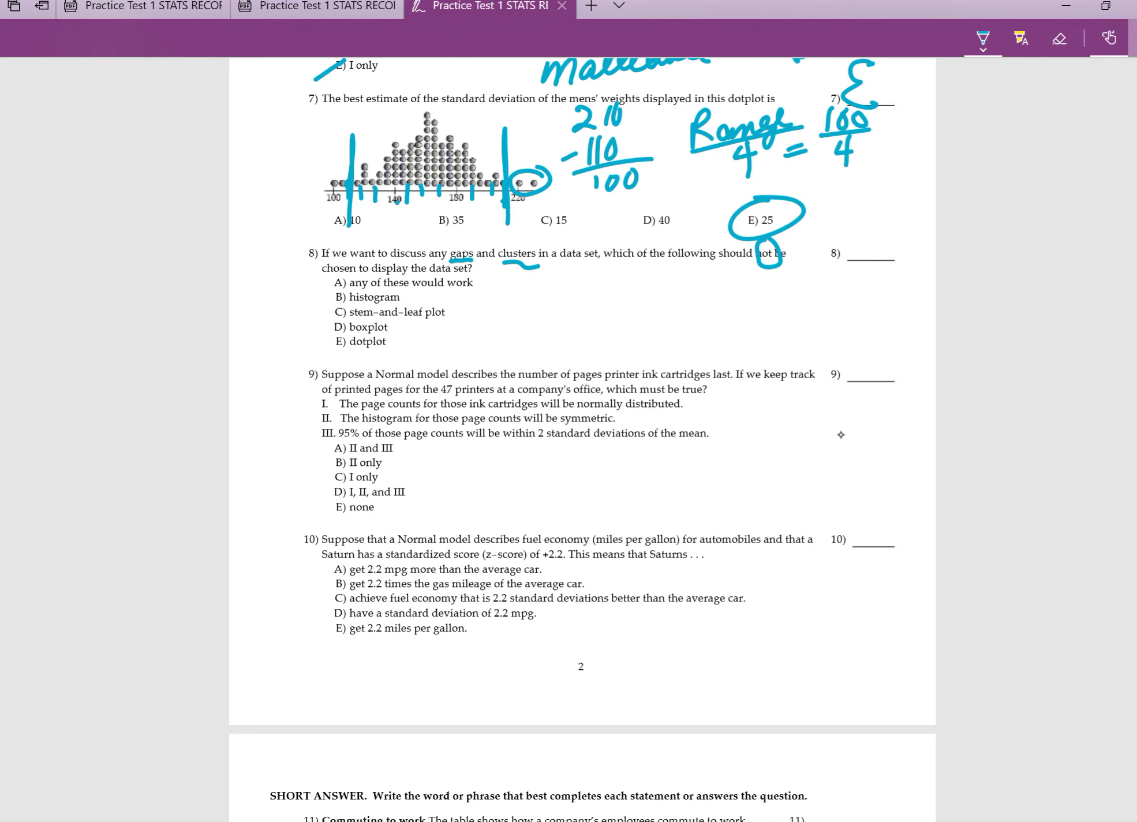
pyautogui.moveTo(405, 289)
pyautogui.mouseDown()
pyautogui.moveTo(415, 299)
pyautogui.moveTo(436, 287)
pyautogui.mouseUp()
pyautogui.moveTo(457, 310); pyautogui.dragTo(489, 298)
pyautogui.moveTo(389, 344); pyautogui.dragTo(410, 339)
# - Loop the dotplot's clusters and sketch a boxplot with a right whisker and outlier dots
pyautogui.moveTo(449, 113)
pyautogui.mouseDown()
pyautogui.moveTo(504, 190)
pyautogui.moveTo(320, 142)
pyautogui.mouseUp()
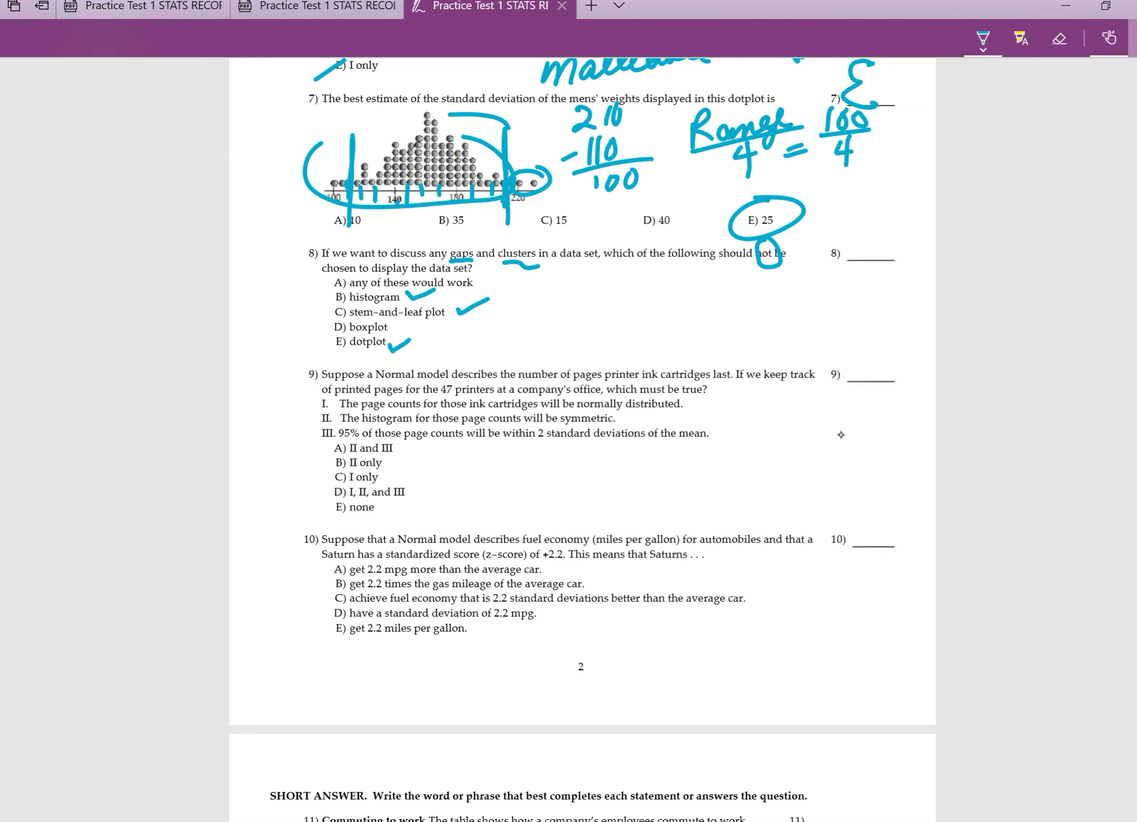
pyautogui.moveTo(572, 295)
pyautogui.mouseDown()
pyautogui.moveTo(571, 332)
pyautogui.moveTo(674, 311)
pyautogui.mouseUp()
pyautogui.moveTo(665, 300)
pyautogui.mouseDown()
pyautogui.moveTo(671, 325)
pyautogui.moveTo(666, 299)
pyautogui.moveTo(725, 297)
pyautogui.moveTo(728, 322)
pyautogui.moveTo(672, 324)
pyautogui.moveTo(697, 305)
pyautogui.moveTo(698, 324)
pyautogui.moveTo(777, 311)
pyautogui.mouseUp()
pyautogui.moveTo(781, 295); pyautogui.dragTo(784, 326)
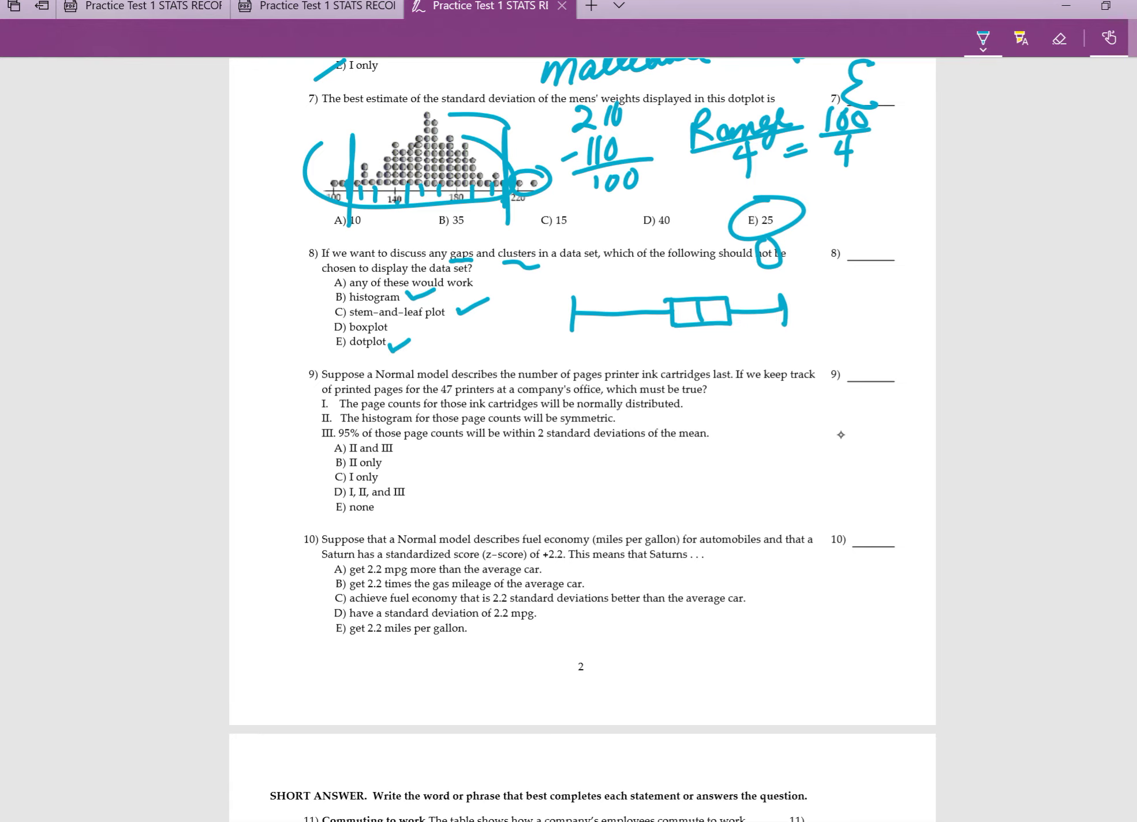
pyautogui.click(848, 305)
pyautogui.click(871, 304)
# - Write D on question 8's answer line and underlined 'CRAM' in the margin
pyautogui.moveTo(864, 227); pyautogui.dragTo(867, 258)
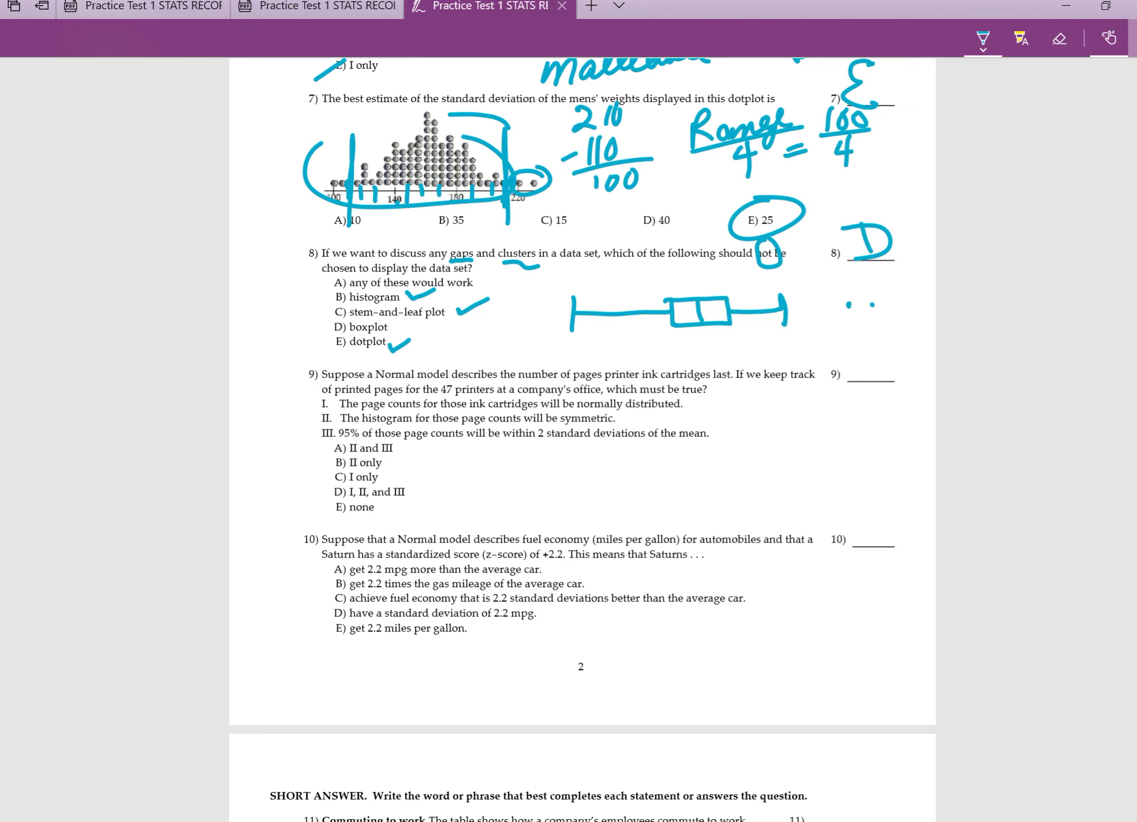
pyautogui.moveTo(257, 308)
pyautogui.mouseDown()
pyautogui.moveTo(249, 322)
pyautogui.moveTo(266, 331)
pyautogui.mouseUp()
pyautogui.moveTo(263, 295); pyautogui.dragTo(284, 322)
pyautogui.moveTo(287, 290)
pyautogui.mouseDown()
pyautogui.moveTo(284, 299)
pyautogui.moveTo(296, 281)
pyautogui.mouseUp()
pyautogui.moveTo(295, 281)
pyautogui.mouseDown()
pyautogui.moveTo(303, 313)
pyautogui.moveTo(296, 298)
pyautogui.mouseUp()
pyautogui.moveTo(297, 303)
pyautogui.mouseDown()
pyautogui.moveTo(305, 279)
pyautogui.moveTo(307, 295)
pyautogui.mouseUp()
pyautogui.moveTo(307, 296)
pyautogui.mouseDown()
pyautogui.moveTo(314, 263)
pyautogui.moveTo(327, 295)
pyautogui.mouseUp()
pyautogui.moveTo(247, 339)
pyautogui.mouseDown()
pyautogui.moveTo(312, 309)
pyautogui.moveTo(313, 323)
pyautogui.mouseUp()
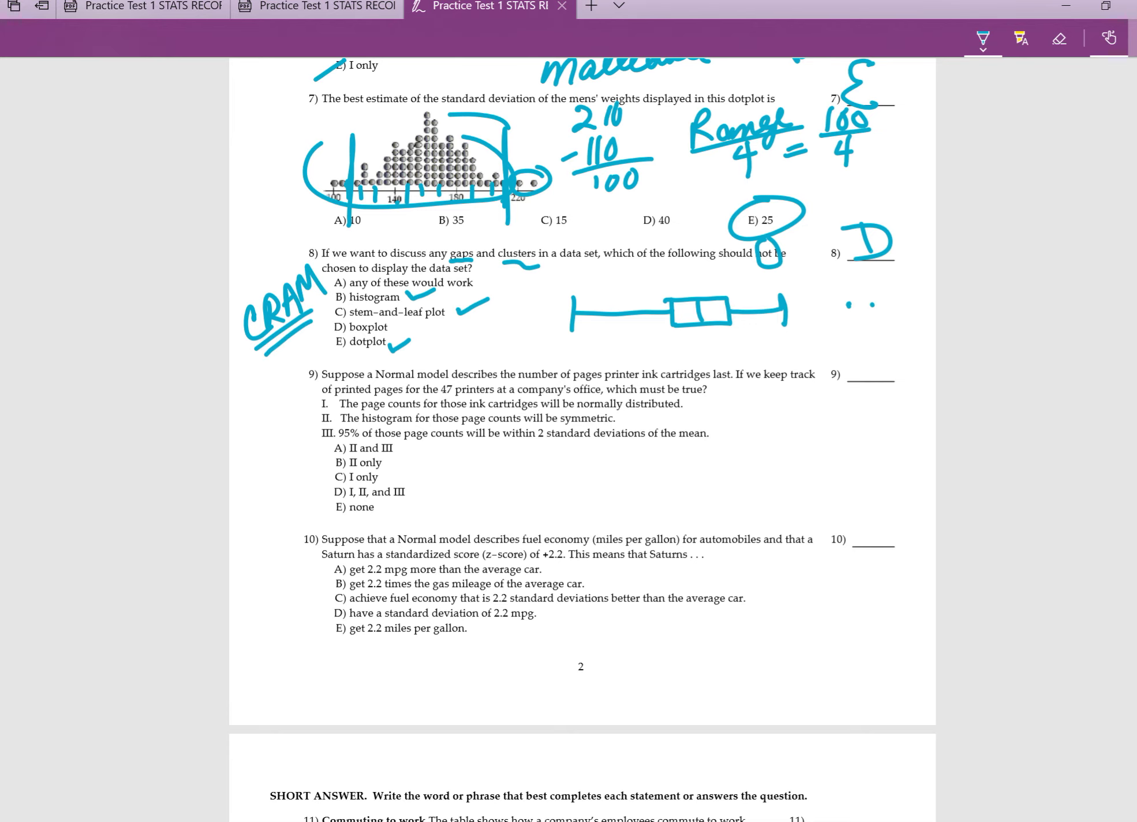
# - Underline 'Normal model', strike statements I, II and III, circle E) none, and write E
pyautogui.scroll(-3, 583, 439)
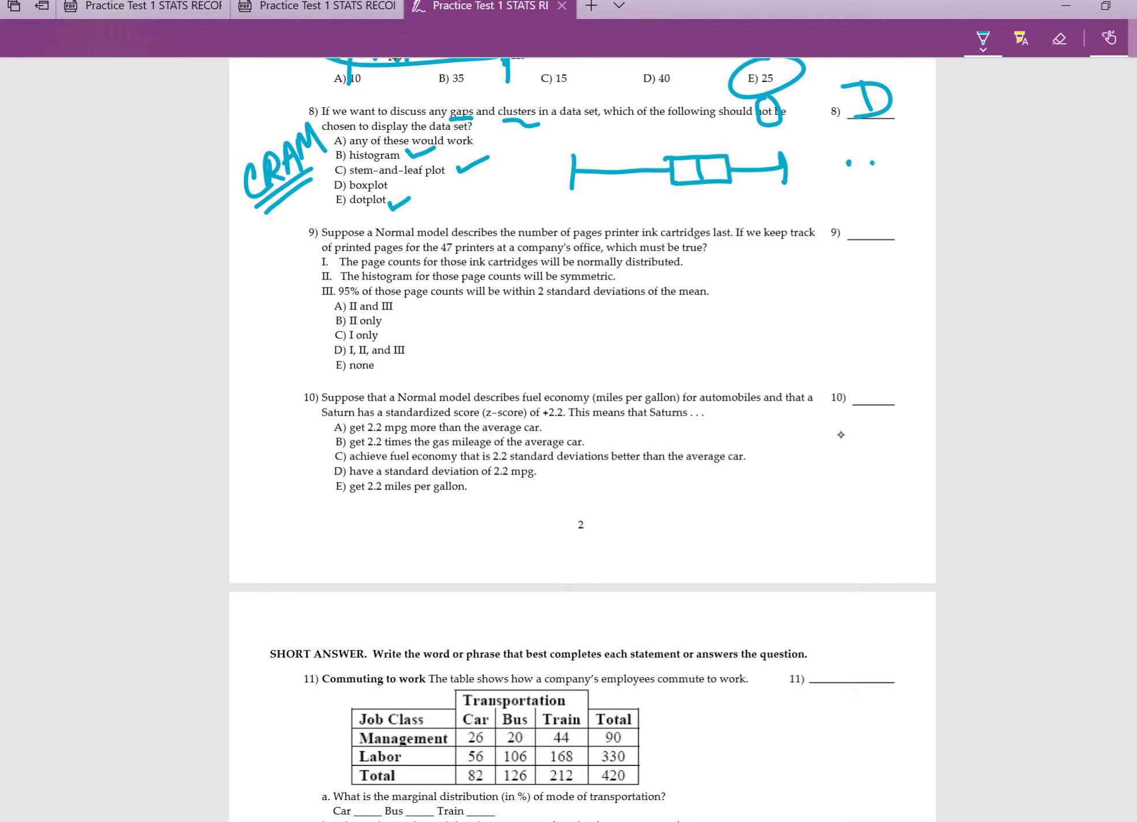
pyautogui.moveTo(436, 242); pyautogui.dragTo(457, 239)
pyautogui.moveTo(336, 250); pyautogui.dragTo(317, 268)
pyautogui.moveTo(314, 285); pyautogui.dragTo(338, 269)
pyautogui.moveTo(315, 302); pyautogui.dragTo(342, 285)
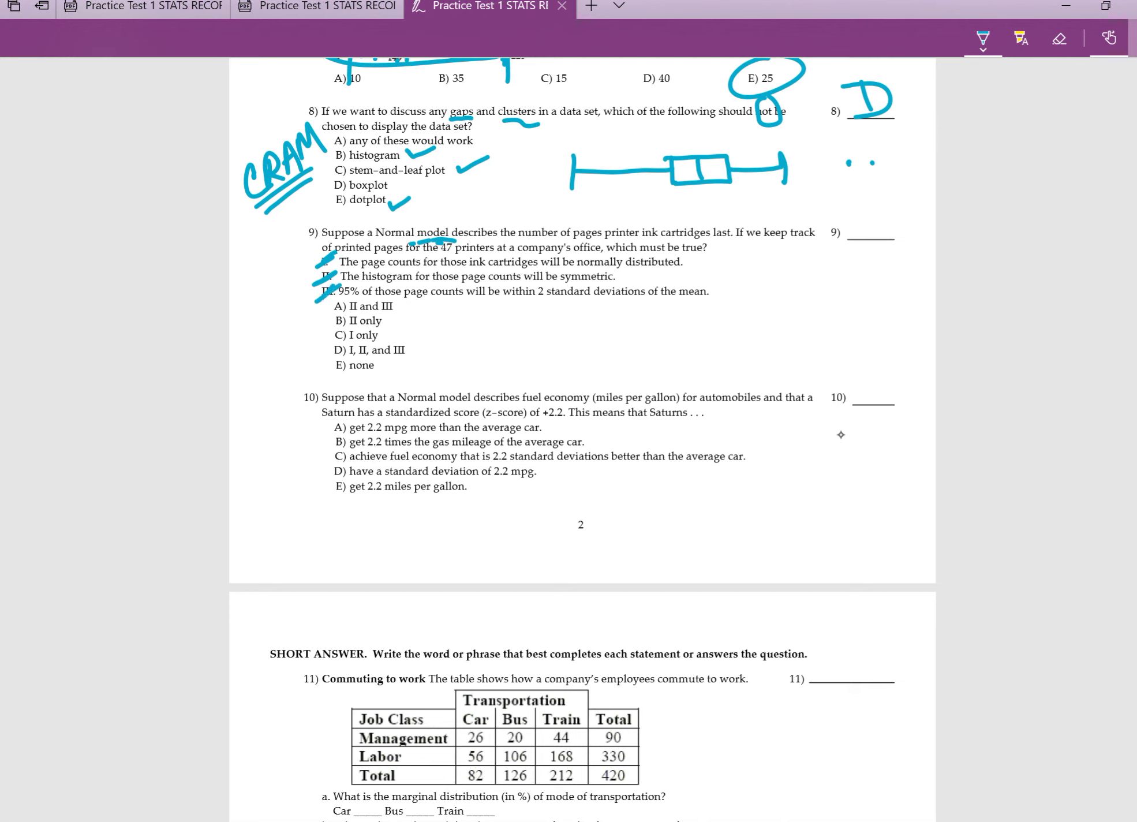
pyautogui.moveTo(346, 359)
pyautogui.mouseDown()
pyautogui.moveTo(317, 368)
pyautogui.moveTo(386, 363)
pyautogui.moveTo(323, 354)
pyautogui.mouseUp()
pyautogui.moveTo(880, 197)
pyautogui.mouseDown()
pyautogui.moveTo(859, 219)
pyautogui.moveTo(893, 235)
pyautogui.mouseUp()
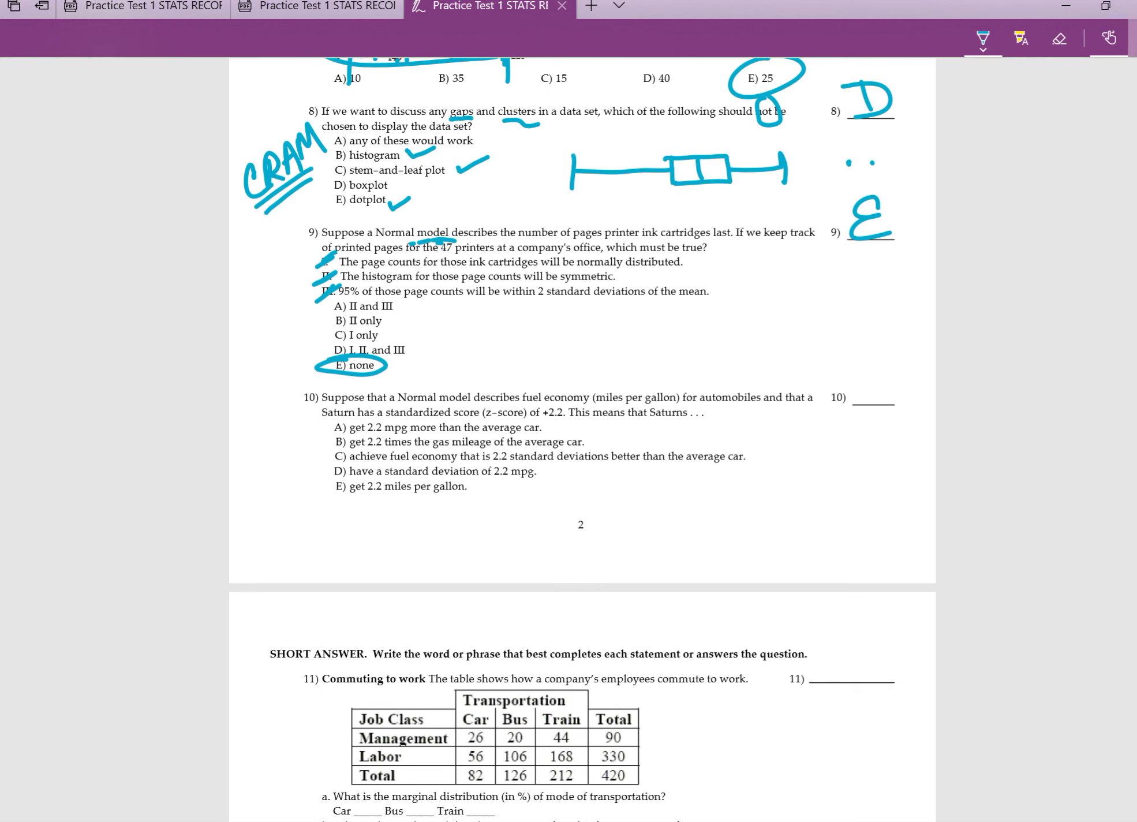
# - Sketch a bell curve and a contrasting flat line by question 9, then underline +2.2 in question 10
pyautogui.scroll(-2, 582, 438)
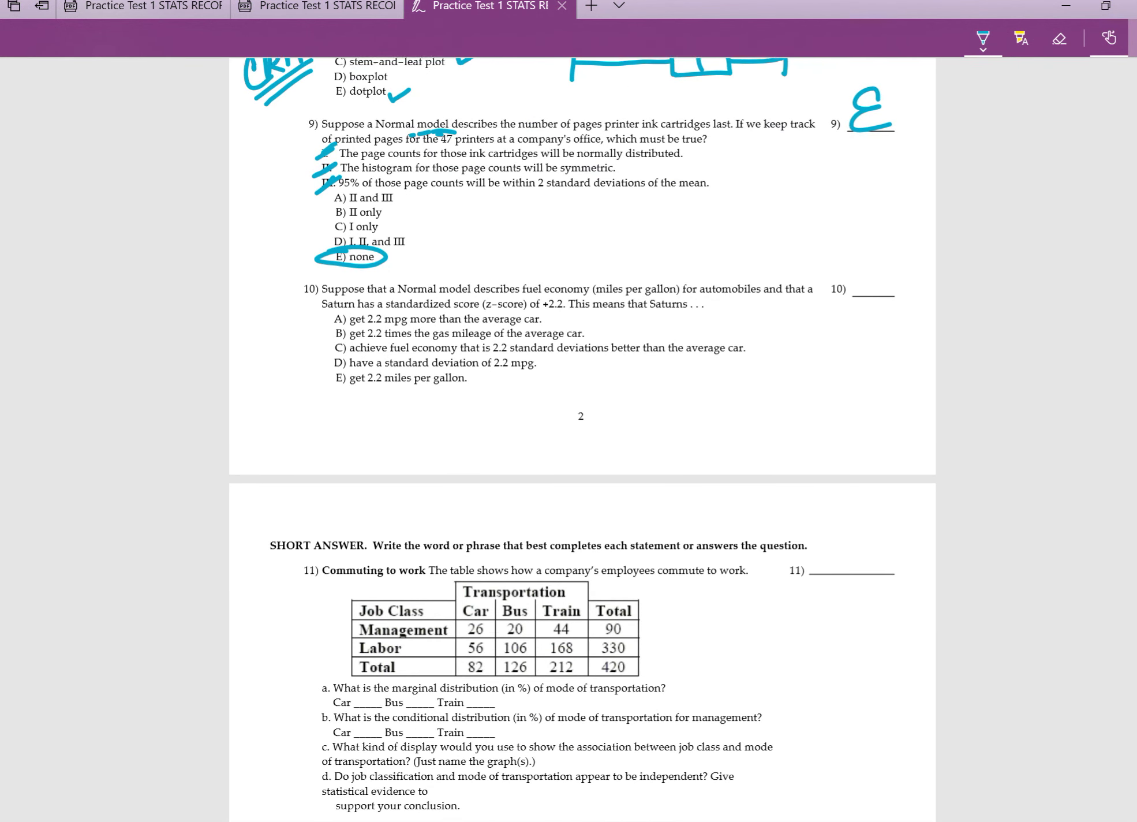
pyautogui.scroll(-1, 583, 439)
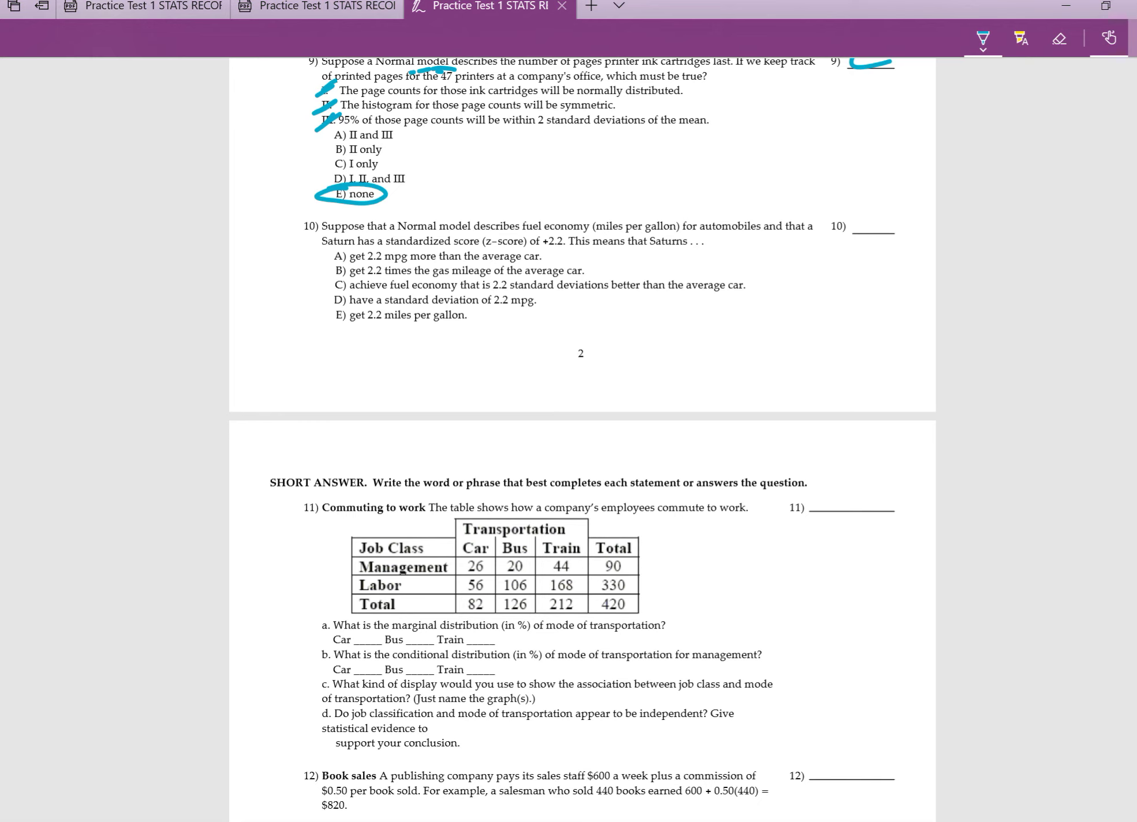
pyautogui.moveTo(502, 195)
pyautogui.mouseDown()
pyautogui.moveTo(726, 187)
pyautogui.moveTo(512, 185)
pyautogui.moveTo(591, 141)
pyautogui.moveTo(665, 176)
pyautogui.moveTo(715, 179)
pyautogui.mouseUp()
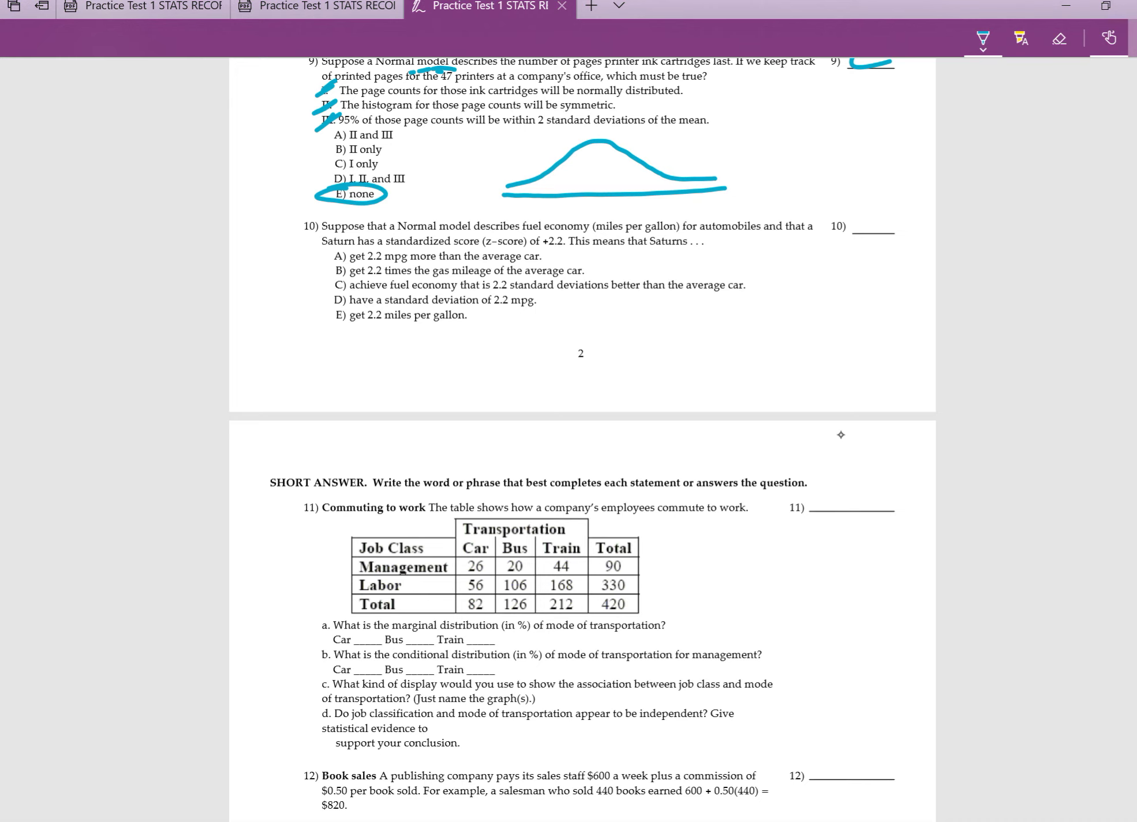
pyautogui.moveTo(723, 153); pyautogui.dragTo(870, 146)
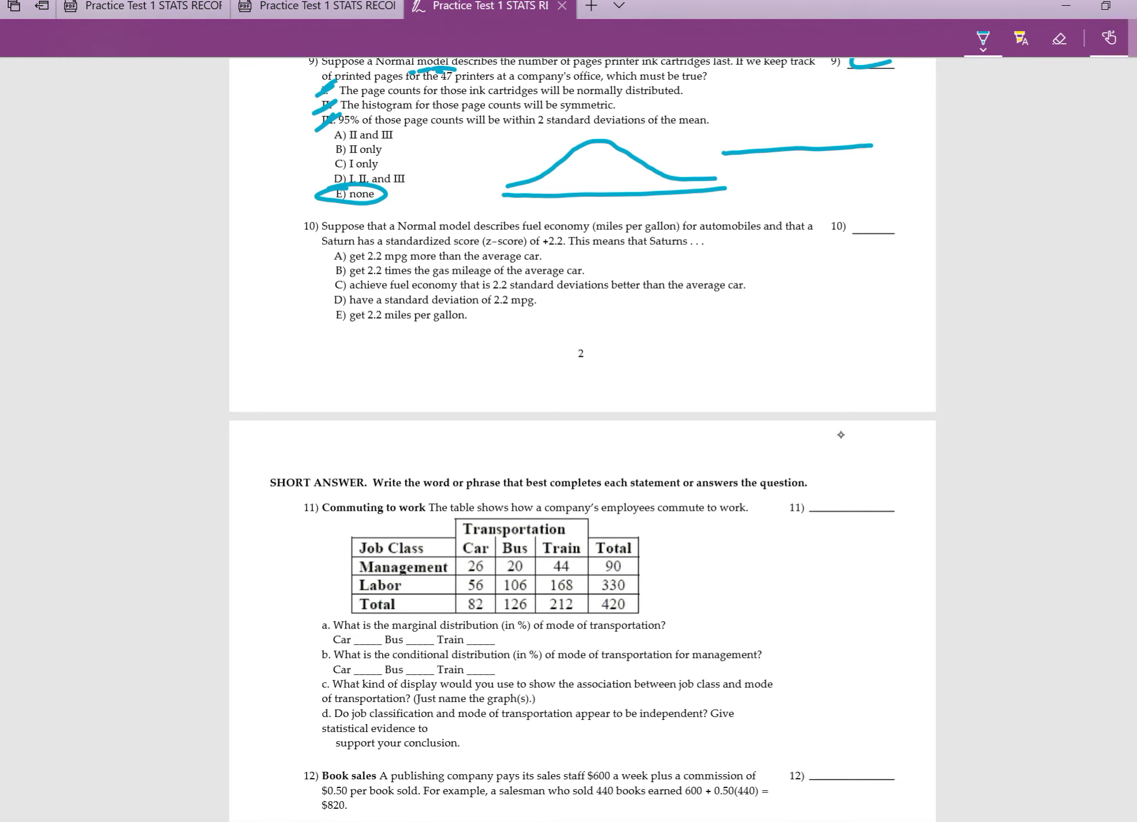
pyautogui.moveTo(541, 252); pyautogui.dragTo(573, 250)
# - Underline 'better', dot option B, circle option C, and write C on question 10's answer line
pyautogui.moveTo(612, 295); pyautogui.dragTo(639, 292)
pyautogui.click(330, 269)
pyautogui.moveTo(332, 281)
pyautogui.mouseDown()
pyautogui.moveTo(343, 299)
pyautogui.moveTo(315, 286)
pyautogui.mouseUp()
pyautogui.moveTo(878, 215)
pyautogui.mouseDown()
pyautogui.moveTo(865, 202)
pyautogui.moveTo(906, 221)
pyautogui.mouseUp()
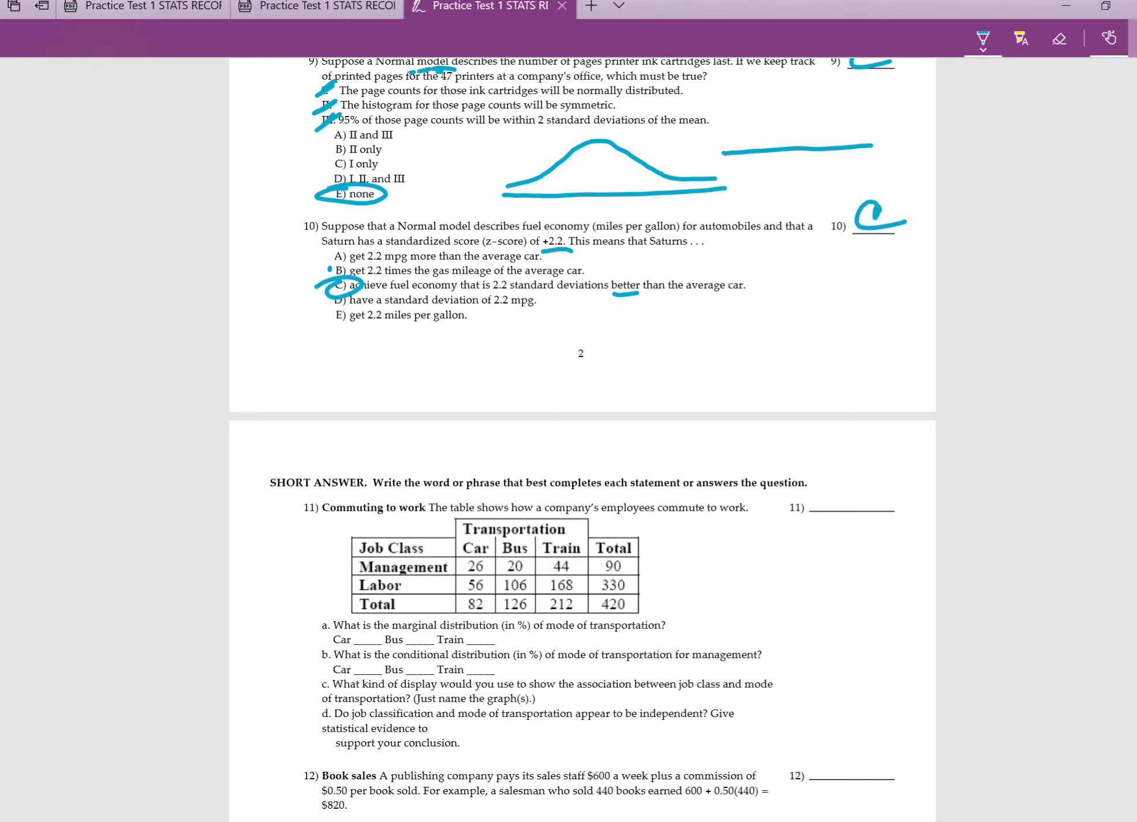
# - Sketch axes below question 10 with a tick mark and a dotted centre point
pyautogui.moveTo(657, 354); pyautogui.dragTo(873, 343)
pyautogui.moveTo(747, 276); pyautogui.dragTo(780, 402)
pyautogui.moveTo(795, 340)
pyautogui.mouseDown()
pyautogui.moveTo(801, 357)
pyautogui.moveTo(825, 352)
pyautogui.mouseUp()
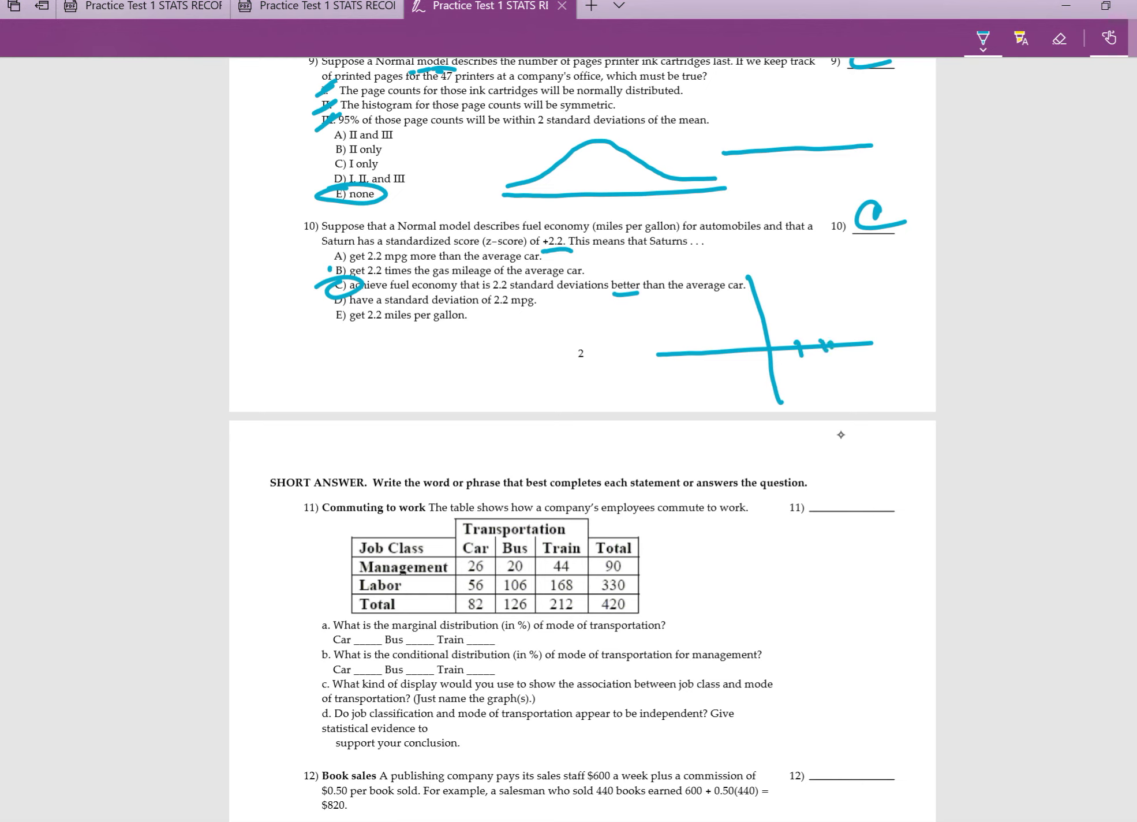
pyautogui.moveTo(762, 351)
pyautogui.mouseDown()
pyautogui.moveTo(795, 363)
pyautogui.moveTo(800, 348)
pyautogui.moveTo(832, 361)
pyautogui.mouseUp()
# - Scroll down to bring question 11's table and question 12's book sales table into view
pyautogui.scroll(-3, 582, 439)
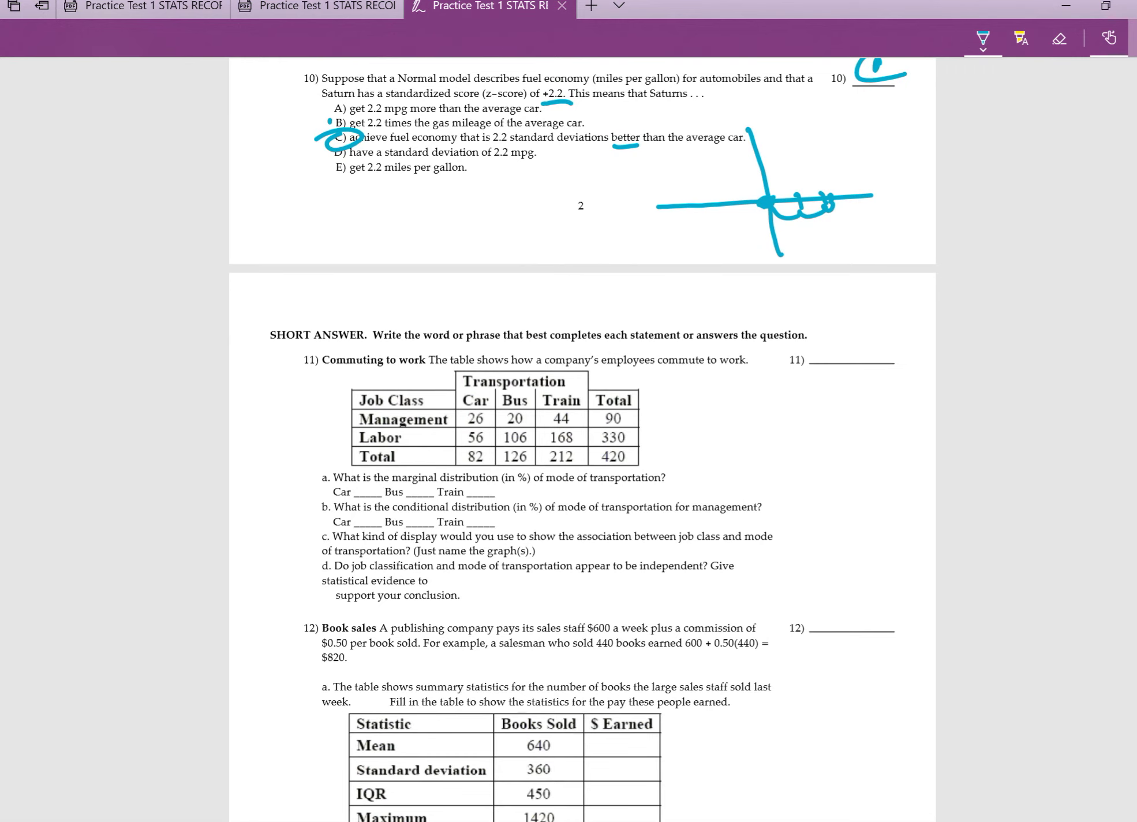